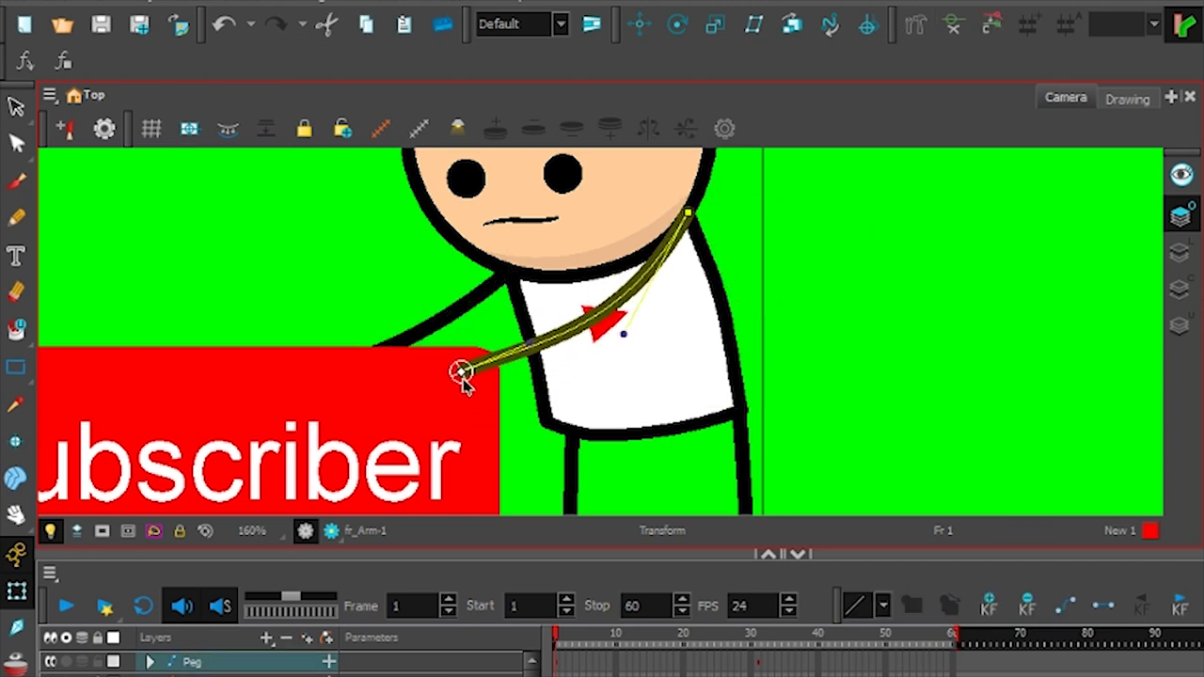
# - Shift the whole character and Subscriber button group to the right, previewing the push
pyautogui.click(696, 411)
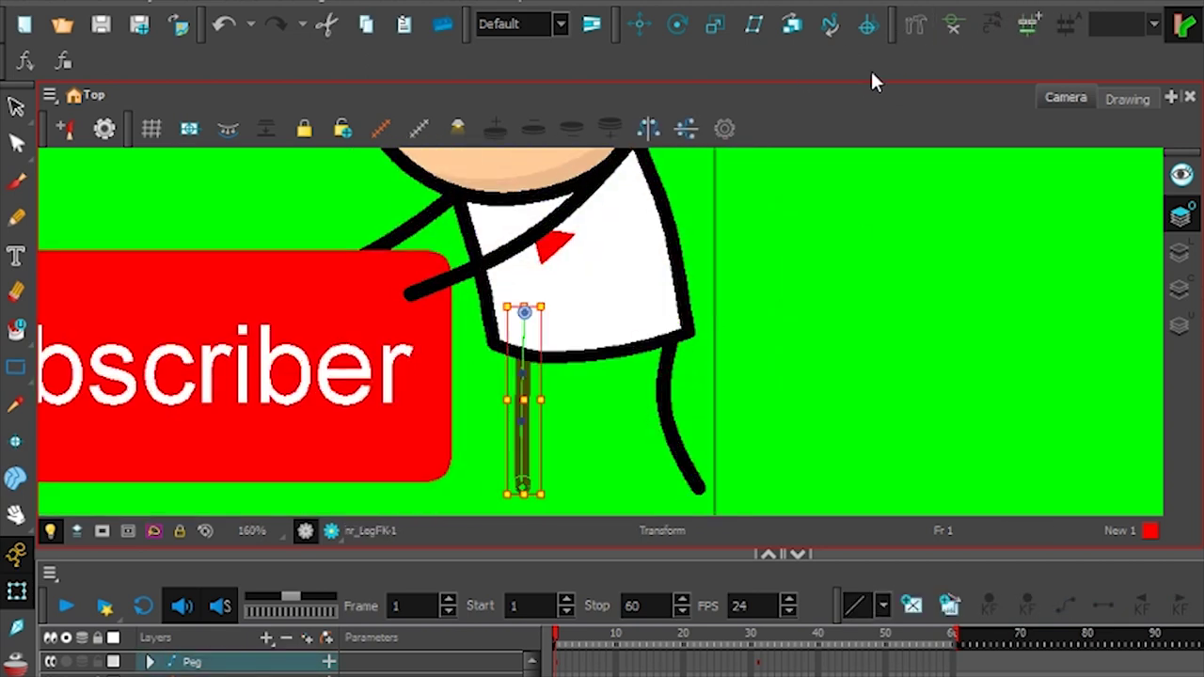
pyautogui.scroll(-3, 493, 479)
pyautogui.moveTo(564, 639); pyautogui.dragTo(651, 656)
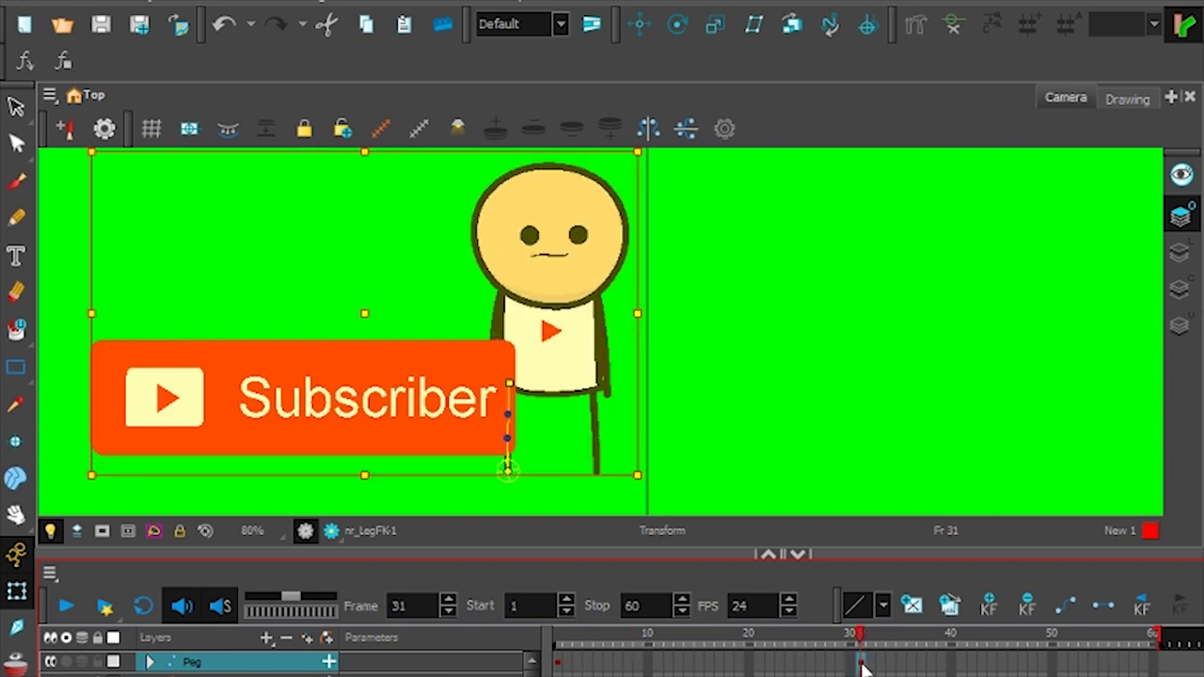
pyautogui.moveTo(618, 369); pyautogui.dragTo(730, 369)
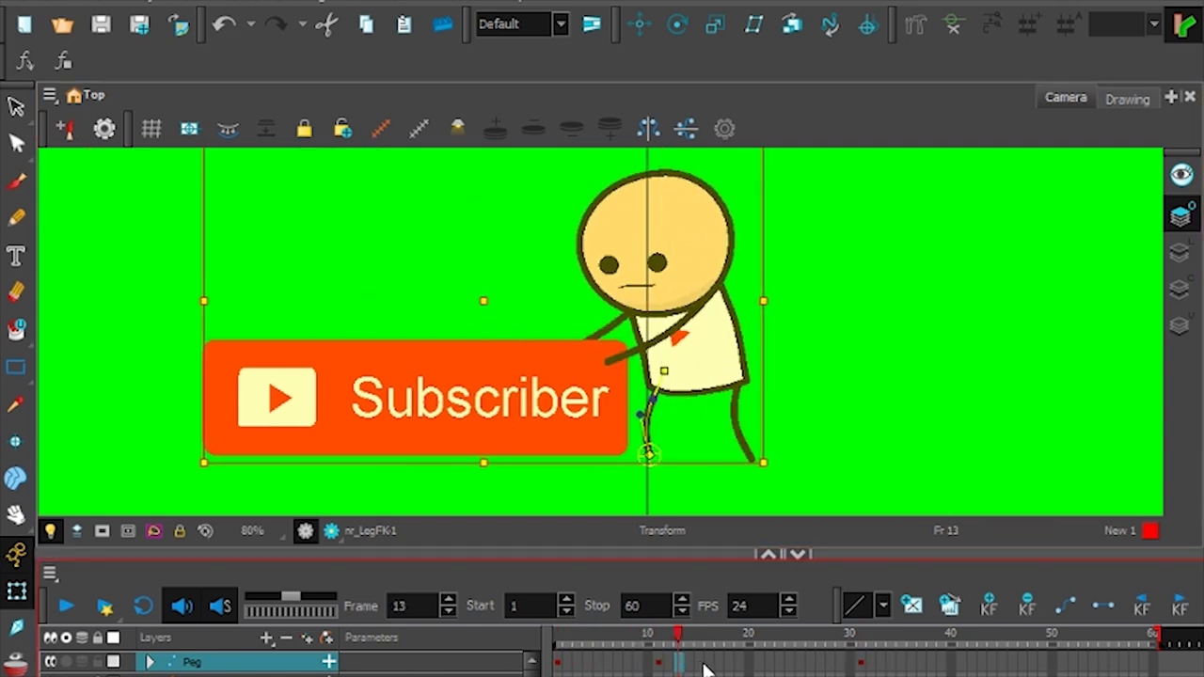
# - At frame 17, select and pose the torso, front leg and front arm
pyautogui.moveTo(718, 668); pyautogui.dragTo(720, 663)
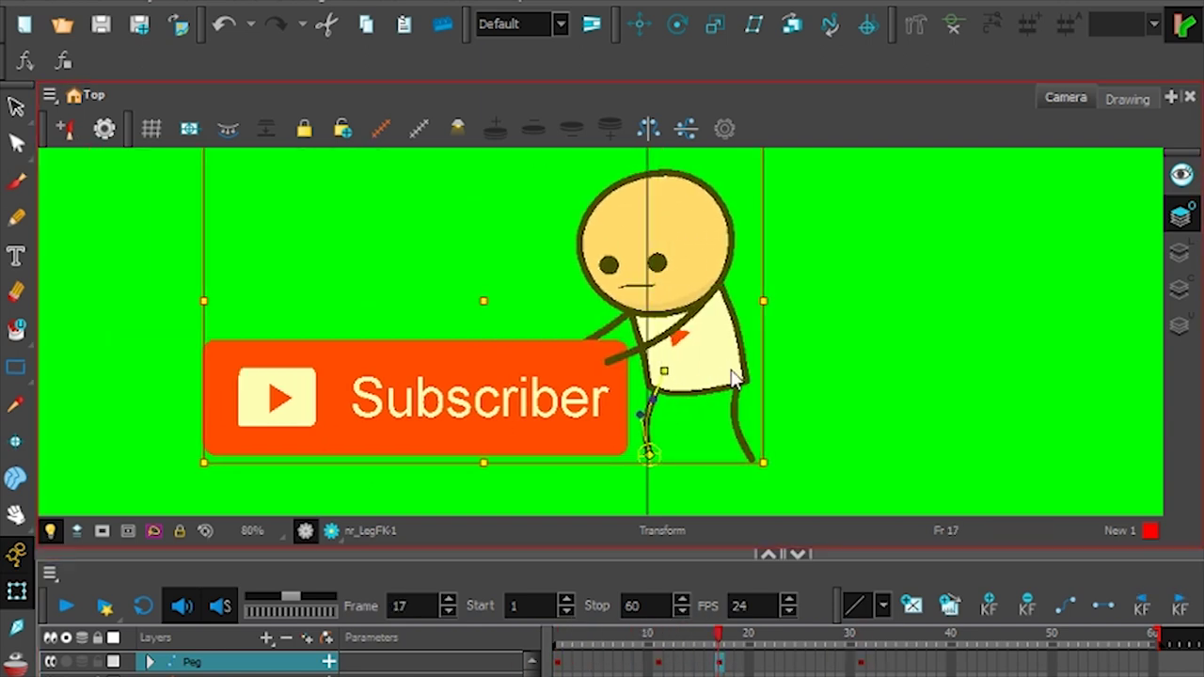
pyautogui.scroll(3, 612, 260)
pyautogui.click(612, 260)
pyautogui.click(720, 354)
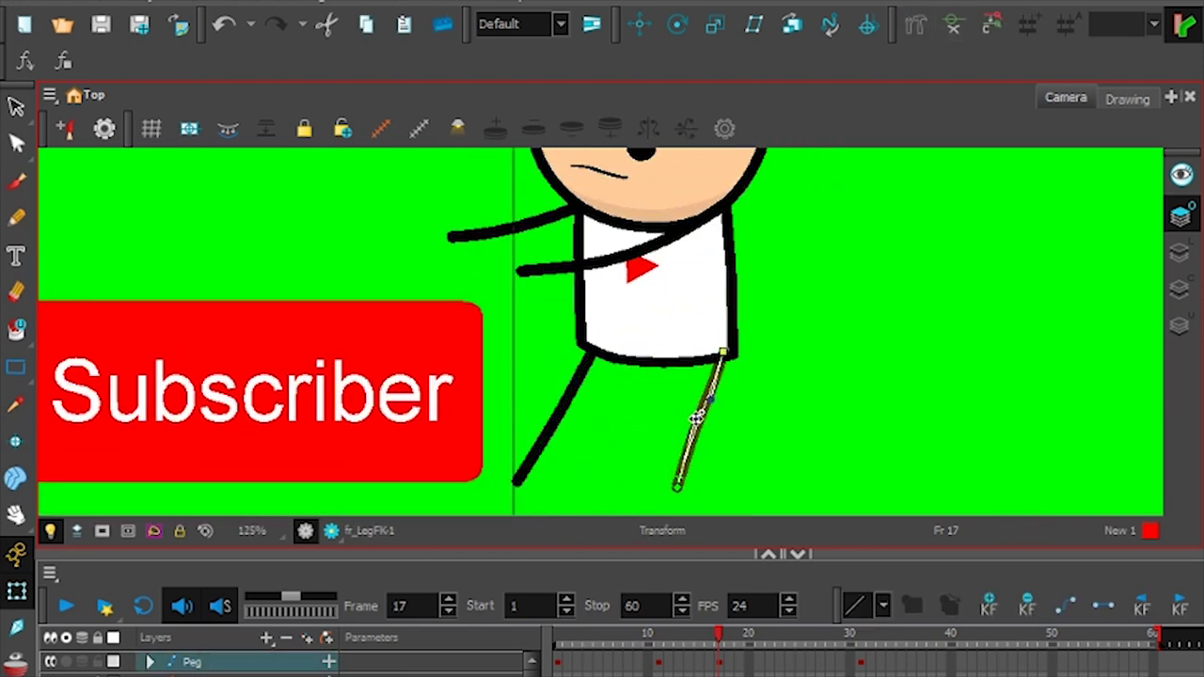
pyautogui.click(579, 311)
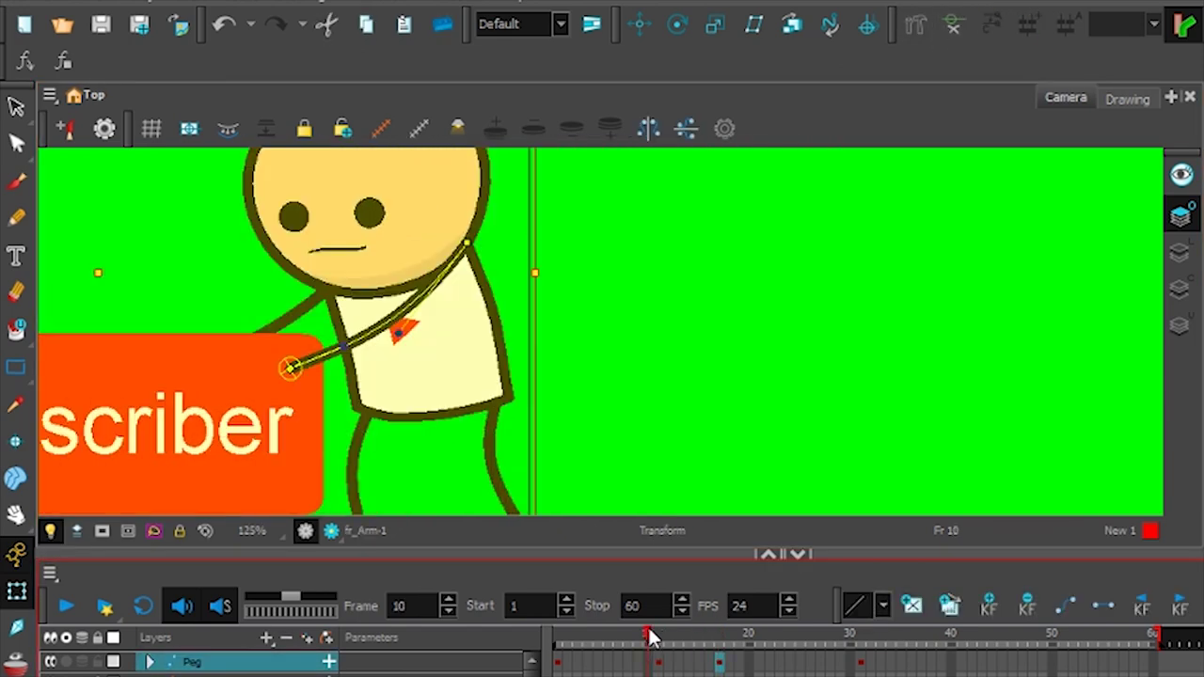
# - At frame 7, pose the Subscriber button, front arm and head against the button
pyautogui.moveTo(742, 654); pyautogui.dragTo(621, 654)
pyautogui.scroll(-1, 748, 425)
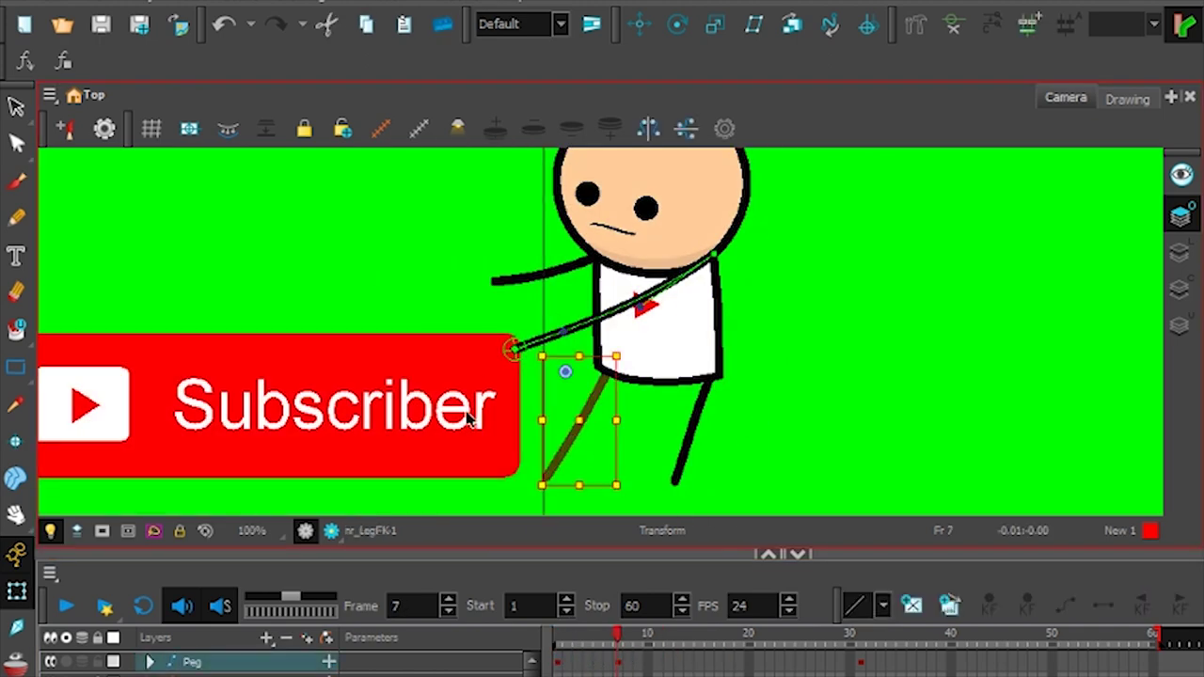
pyautogui.click(601, 425)
pyautogui.scroll(1, 601, 345)
pyautogui.click(602, 345)
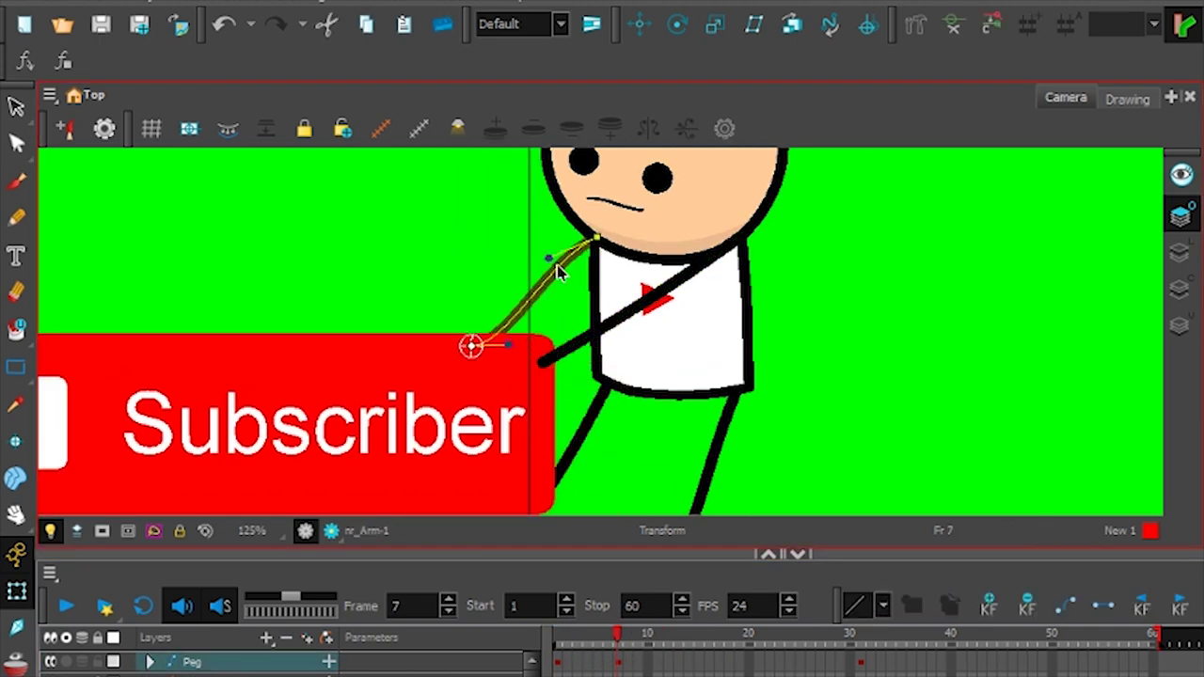
pyautogui.scroll(3, 760, 314)
pyautogui.click(674, 272)
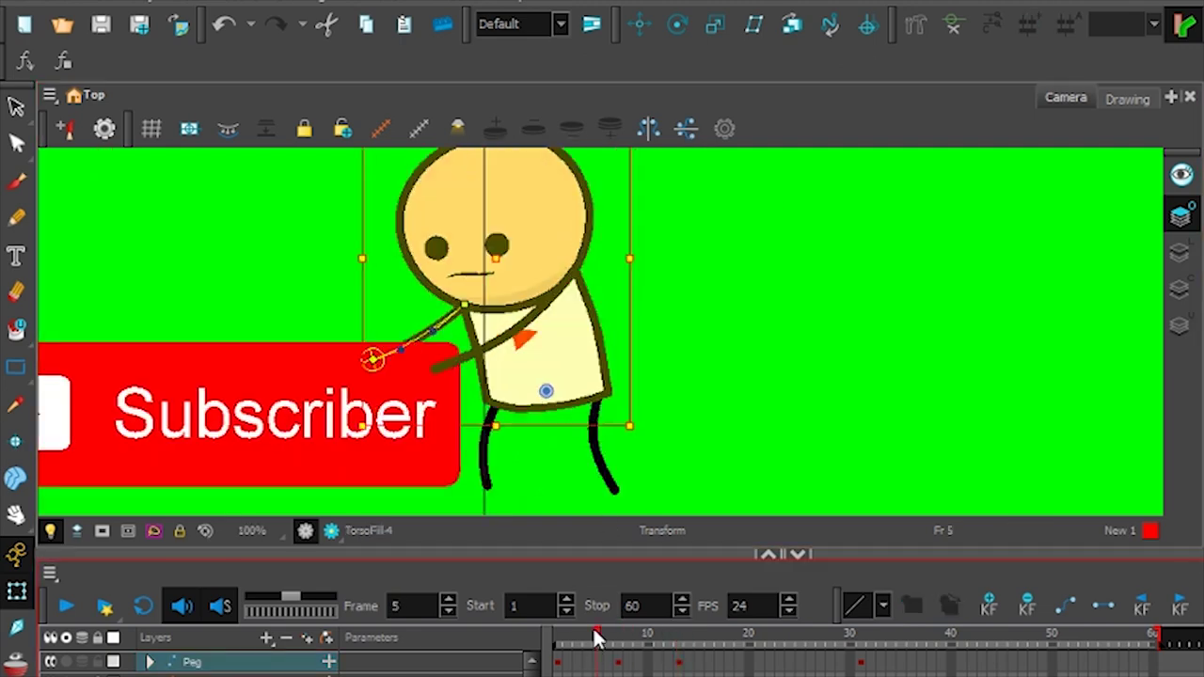
# - Pose the front leg at frames 7 and 18, then adjust the torso and front arm
pyautogui.click(618, 644)
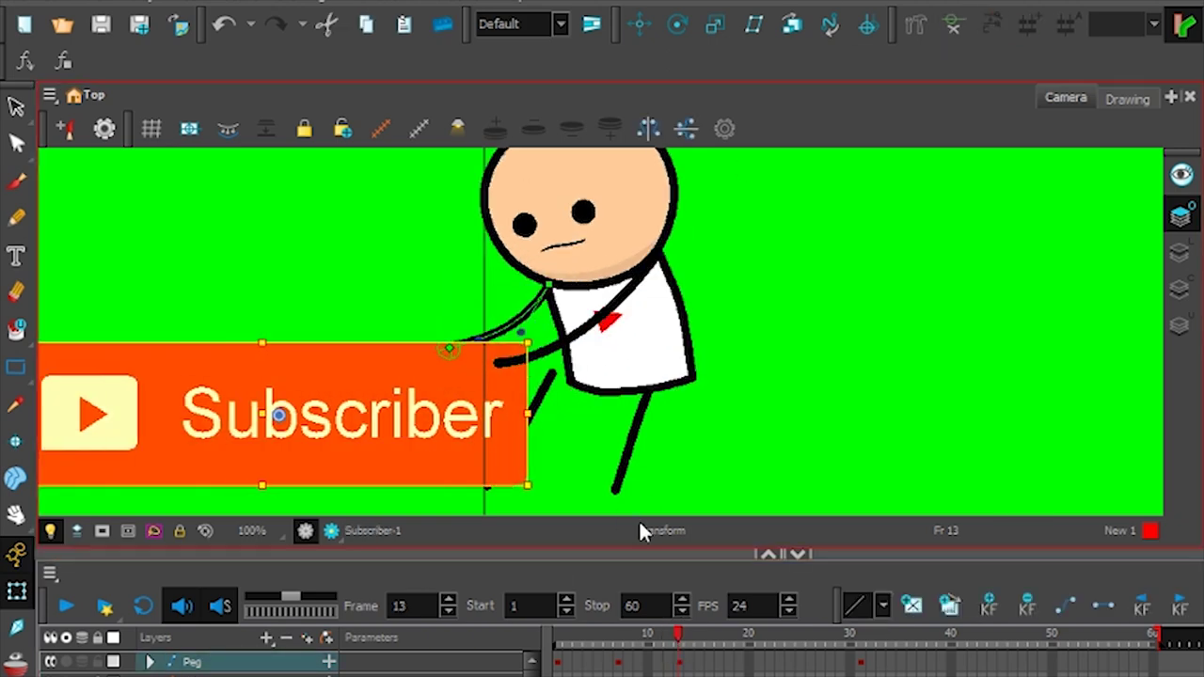
pyautogui.click(651, 412)
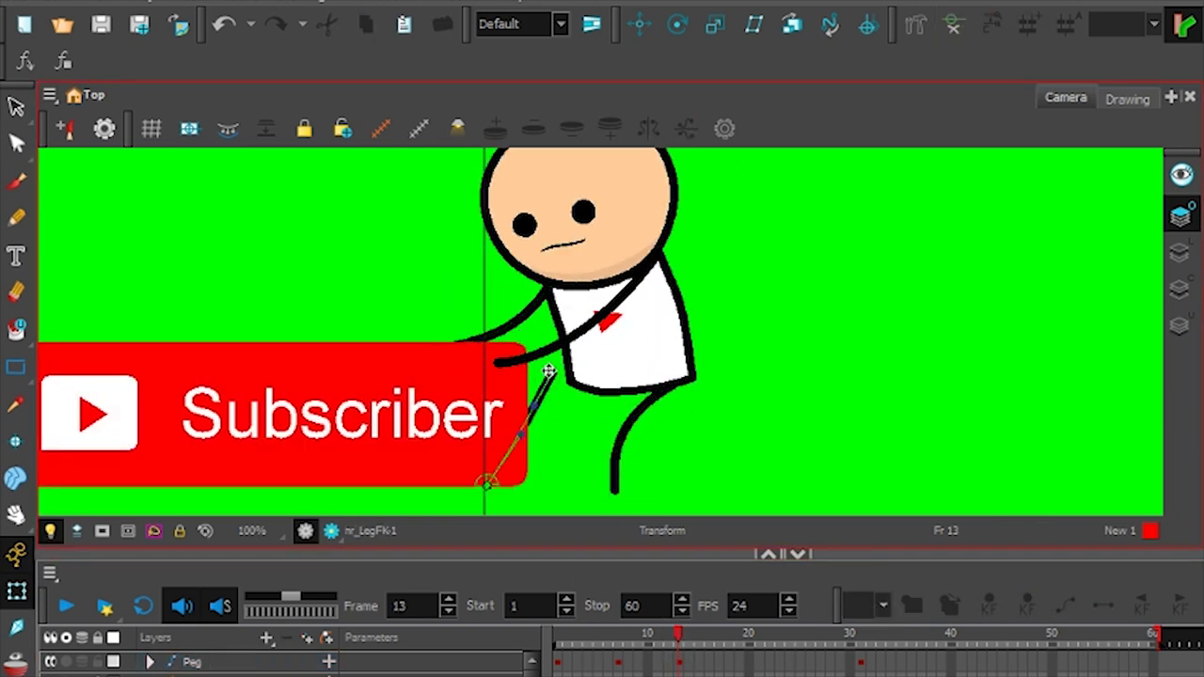
pyautogui.click(728, 649)
pyautogui.click(614, 492)
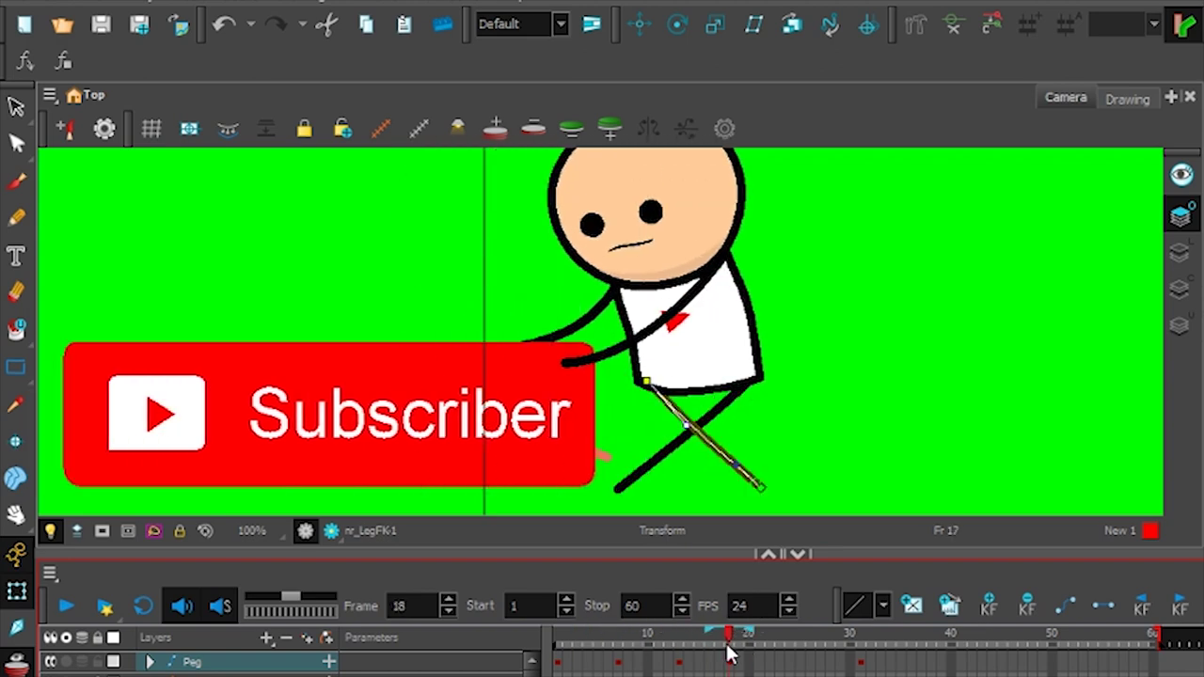
pyautogui.click(674, 260)
pyautogui.click(626, 307)
pyautogui.press('2')
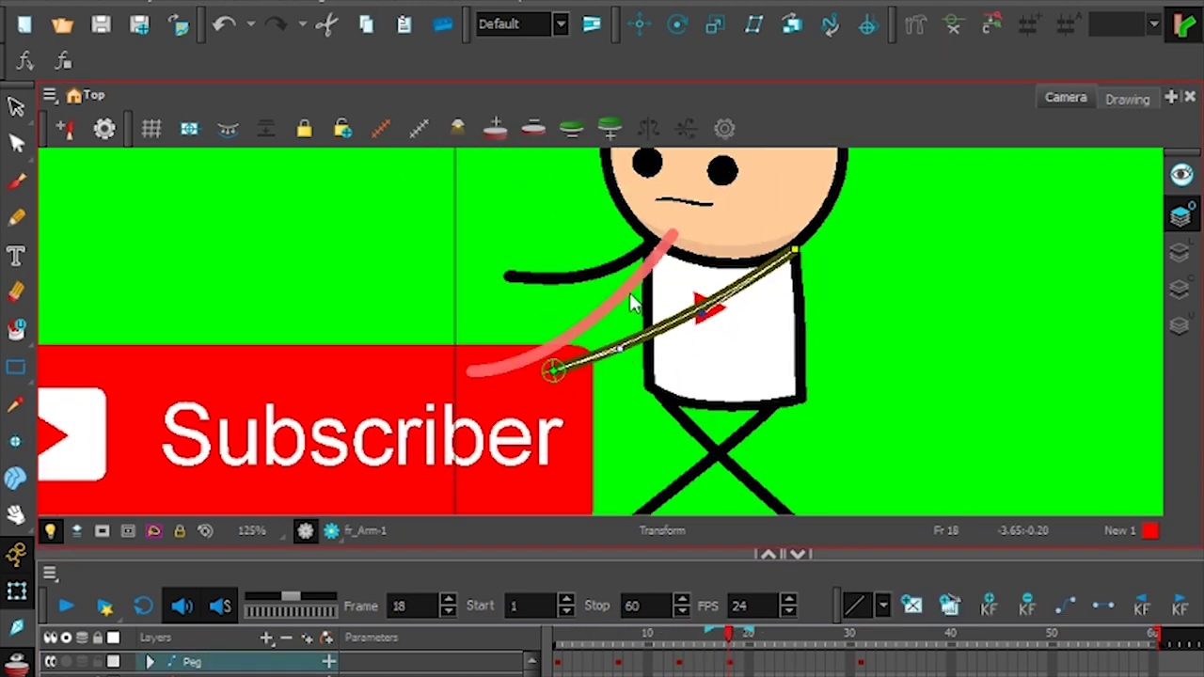
pyautogui.press('1')
pyautogui.press('1')
pyautogui.press('1')
# - At frame 23, bend the near leg's chain with the IK tool and preview the stride
pyautogui.moveTo(717, 662); pyautogui.dragTo(679, 669)
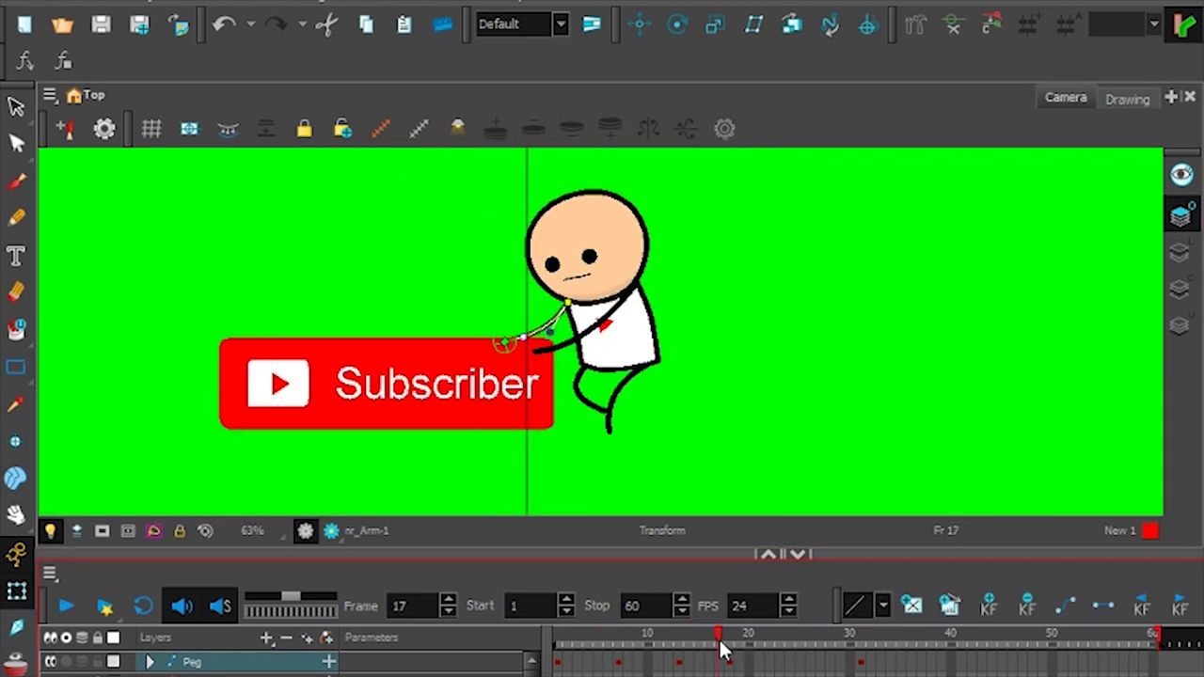
pyautogui.click(780, 663)
pyautogui.click(643, 422)
pyautogui.scroll(3, 613, 419)
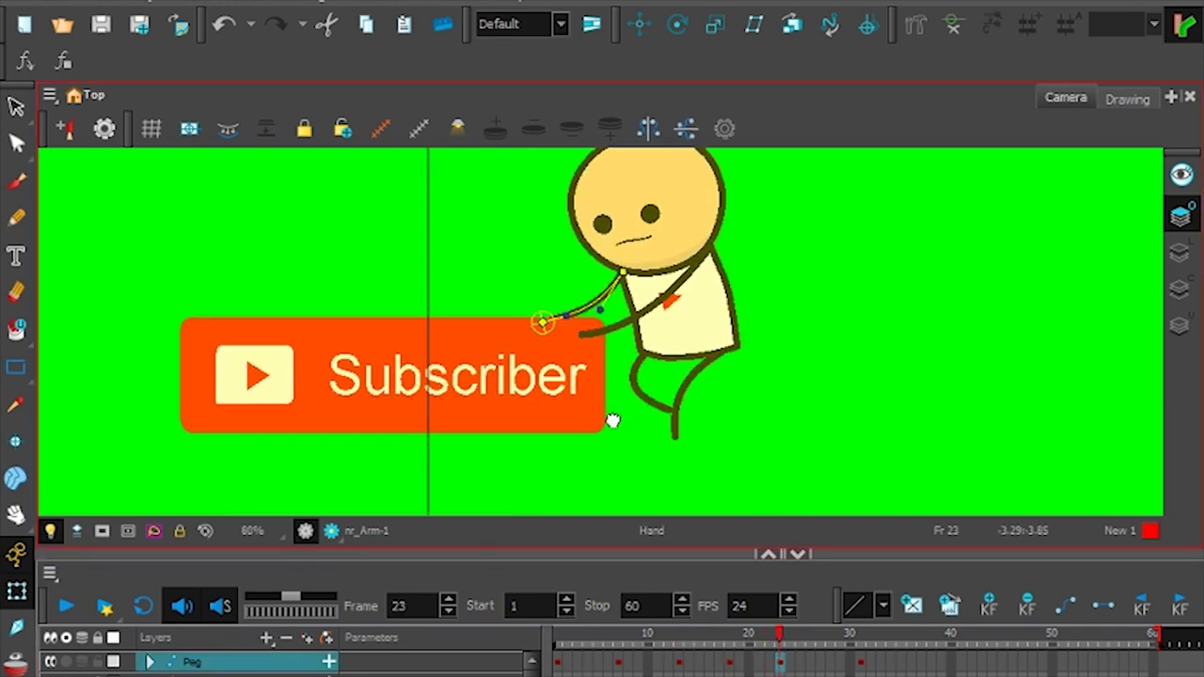
pyautogui.click(15, 478)
pyautogui.click(672, 432)
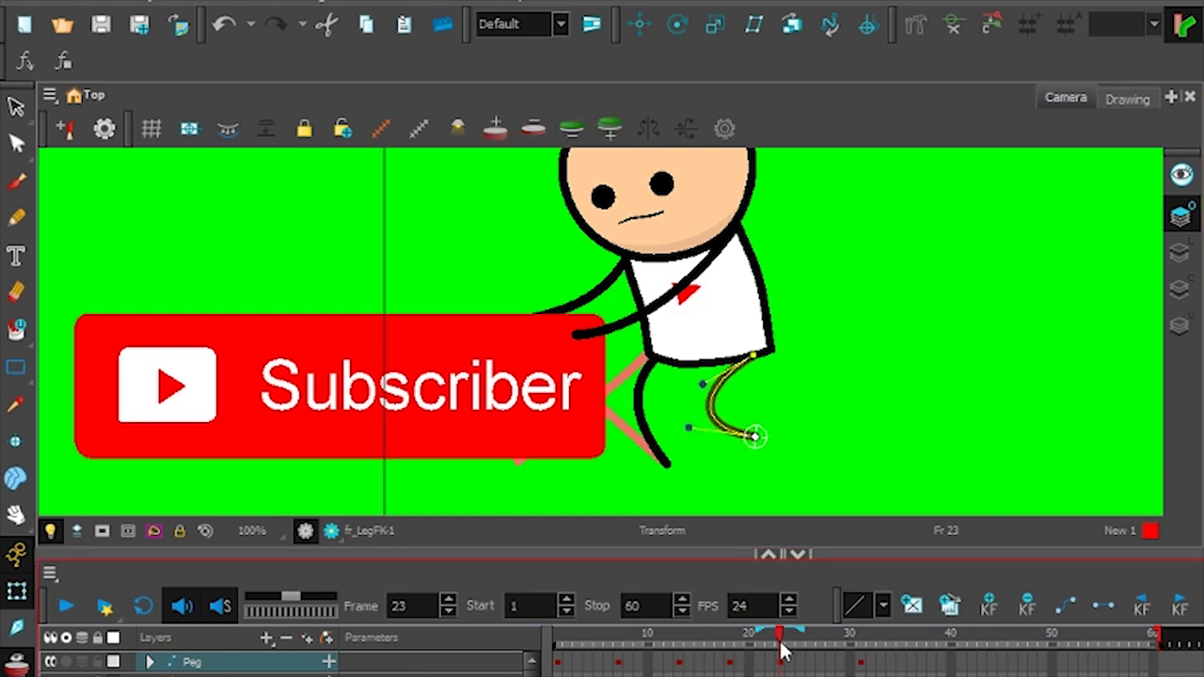
pyautogui.moveTo(766, 643)
pyautogui.mouseDown()
pyautogui.moveTo(751, 643)
pyautogui.moveTo(795, 665)
pyautogui.mouseUp()
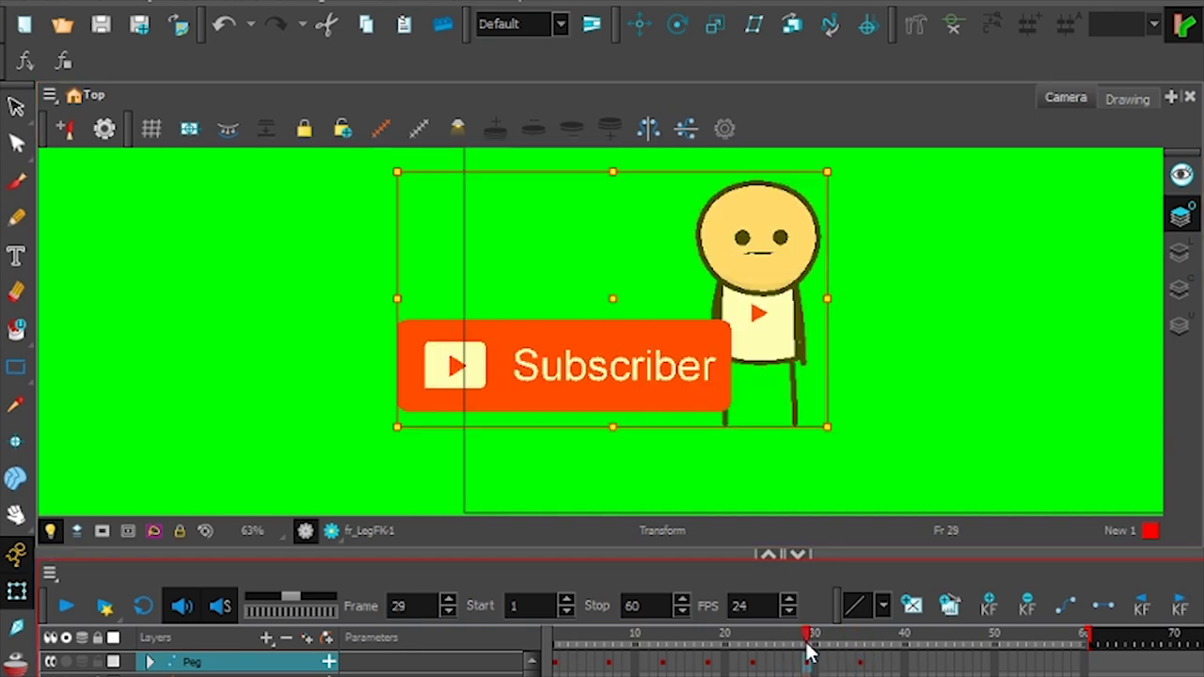
# - Move the peg keyframe from frame 29 to 23 and bend the leg by pulling its foot left
pyautogui.moveTo(806, 662); pyautogui.dragTo(752, 662)
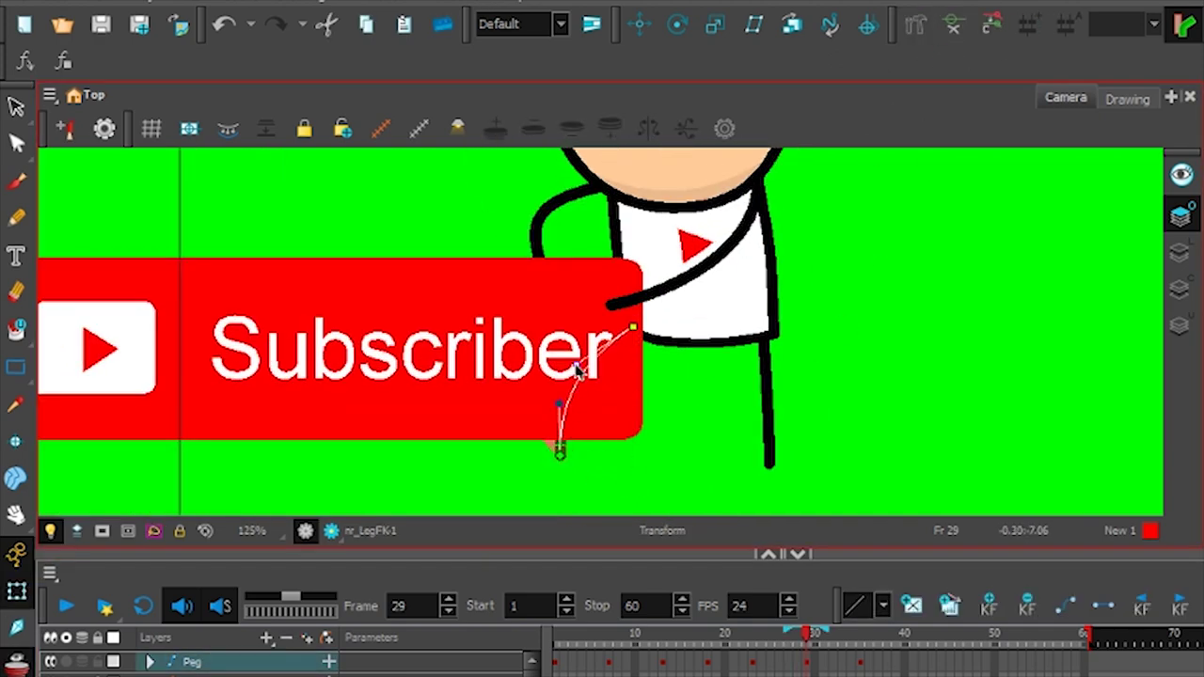
pyautogui.click(859, 662)
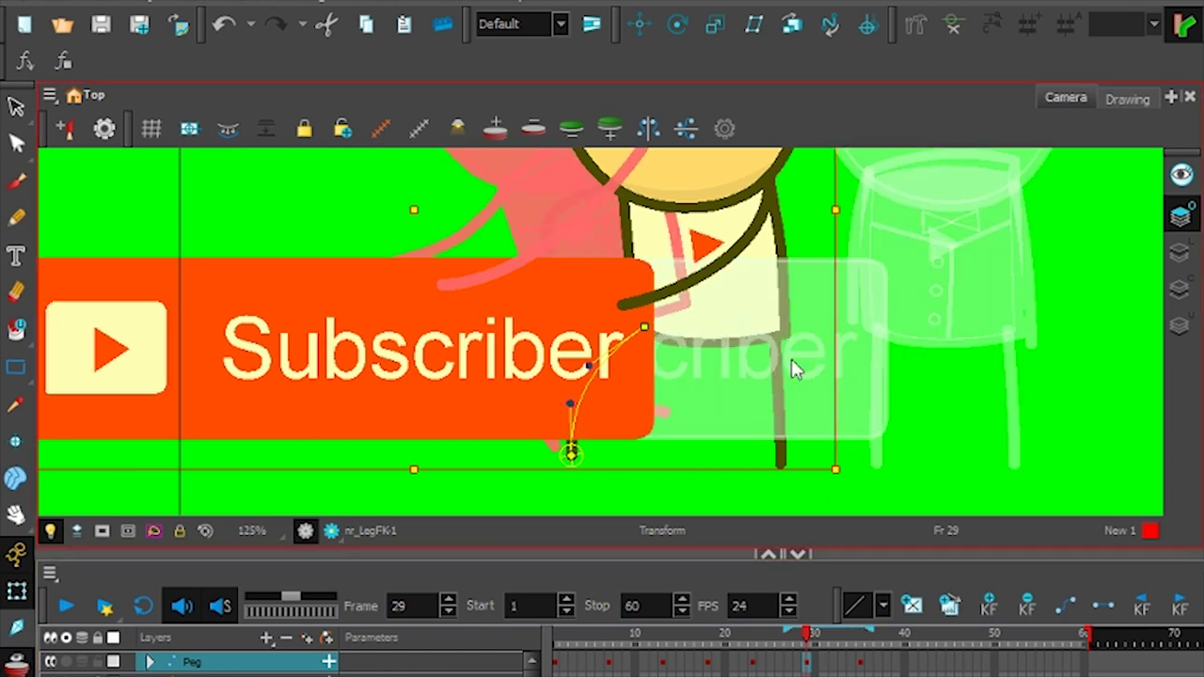
pyautogui.click(752, 662)
pyautogui.moveTo(609, 446); pyautogui.dragTo(521, 440)
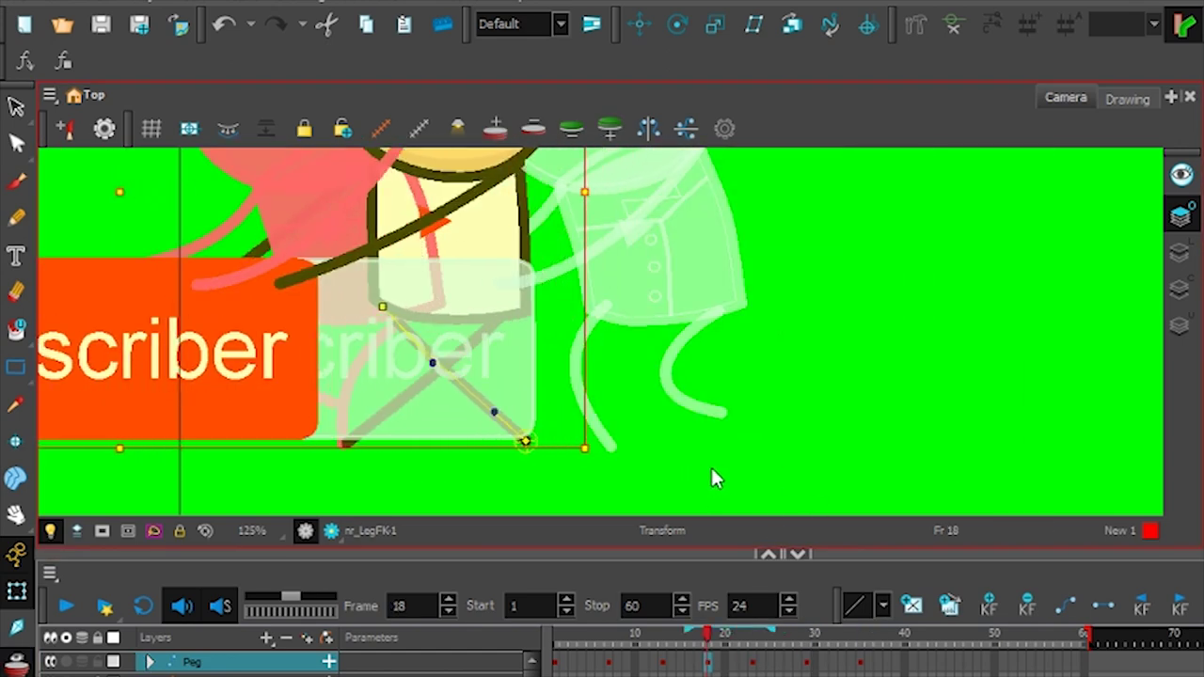
pyautogui.click(597, 658)
pyautogui.click(785, 662)
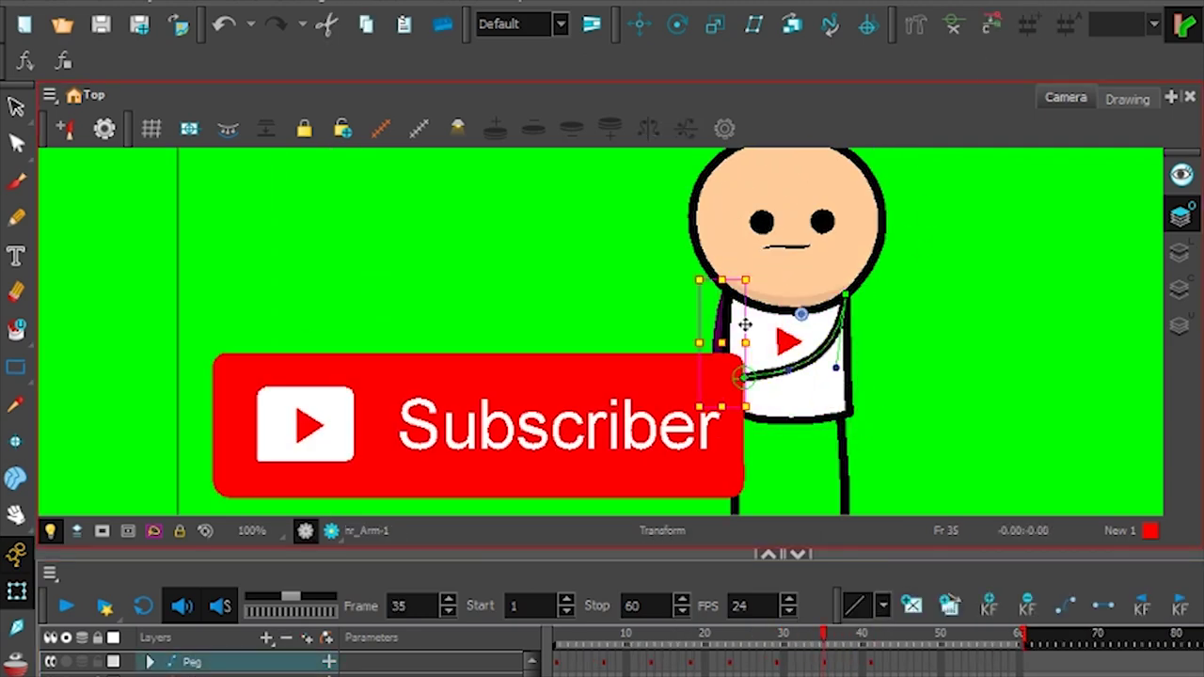
# - At frame 35, select and rotate the figure's torso and leg into the leaning pose
pyautogui.moveTo(858, 647)
pyautogui.mouseDown()
pyautogui.moveTo(763, 653)
pyautogui.moveTo(779, 662)
pyautogui.mouseUp()
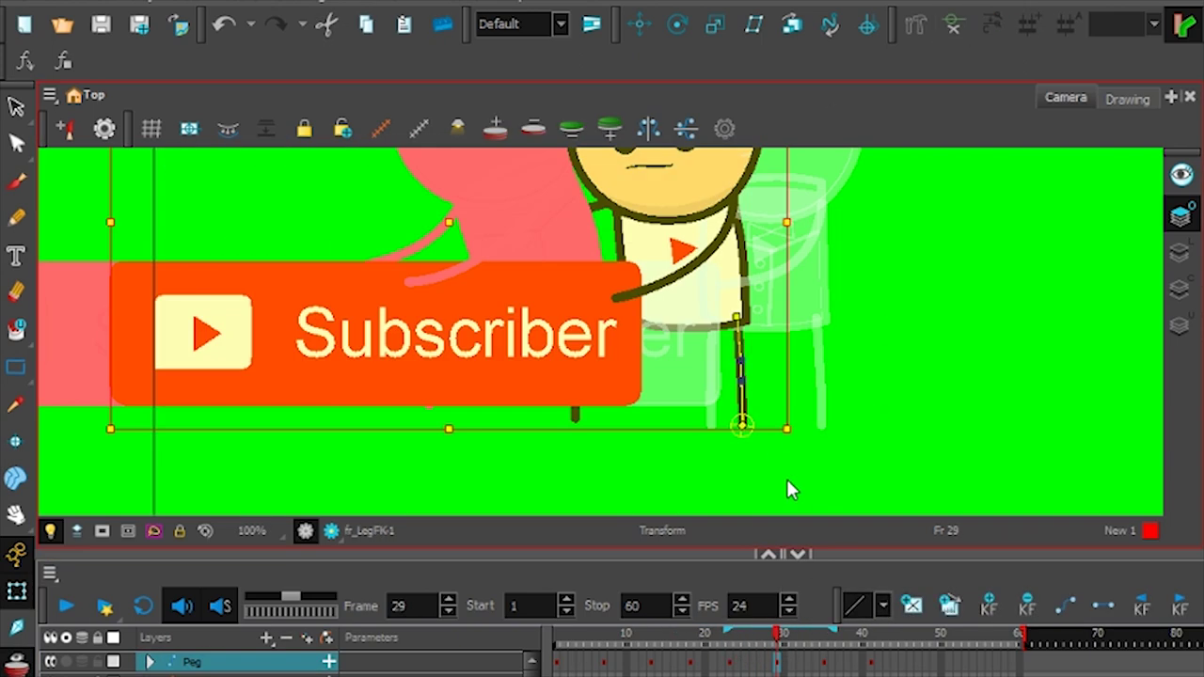
pyautogui.click(820, 425)
pyautogui.moveTo(779, 653); pyautogui.dragTo(830, 647)
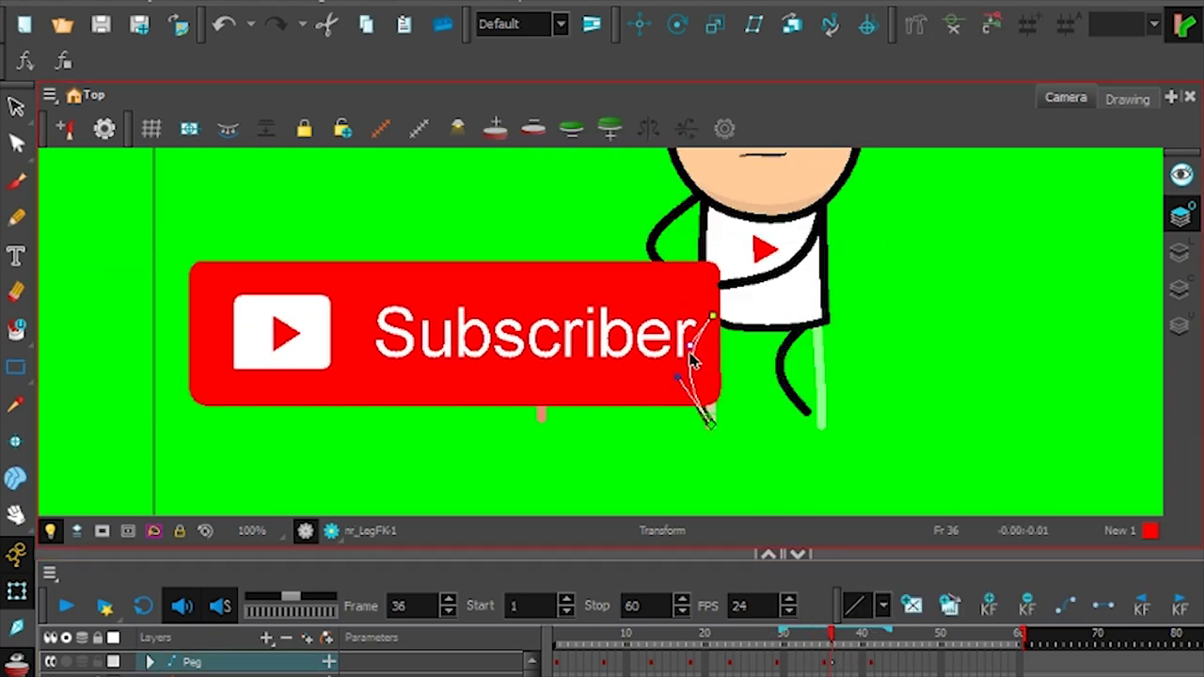
pyautogui.press('1')
pyautogui.click(825, 656)
pyautogui.click(771, 315)
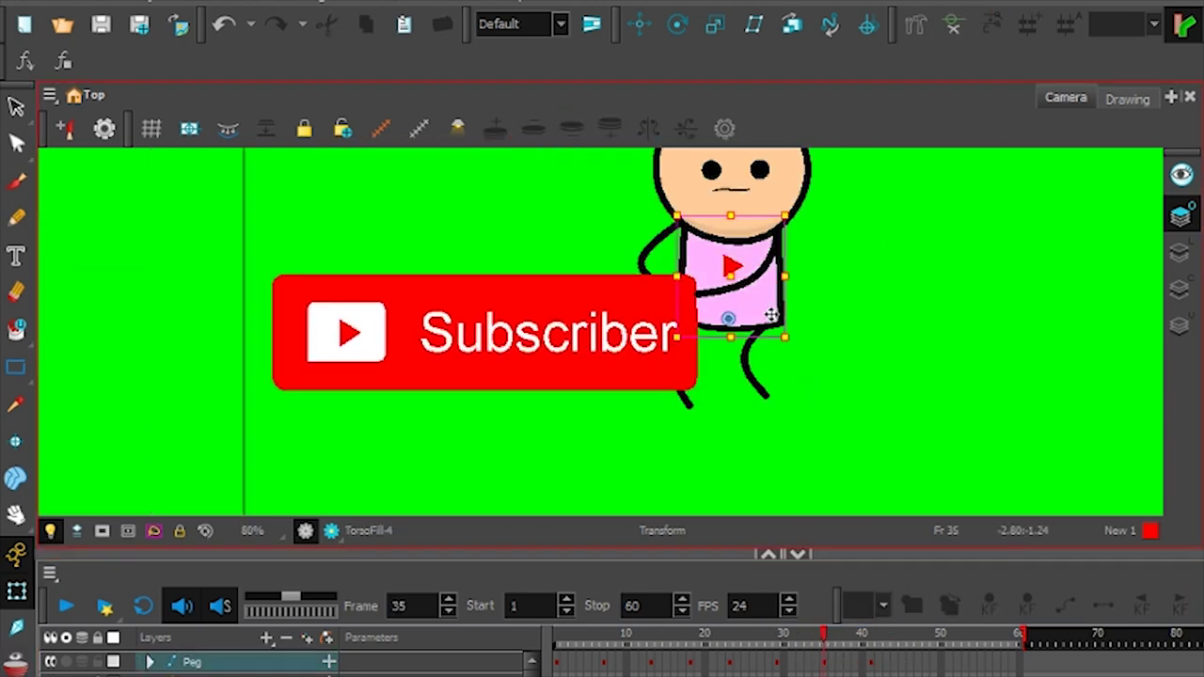
pyautogui.press('2')
pyautogui.click(734, 461)
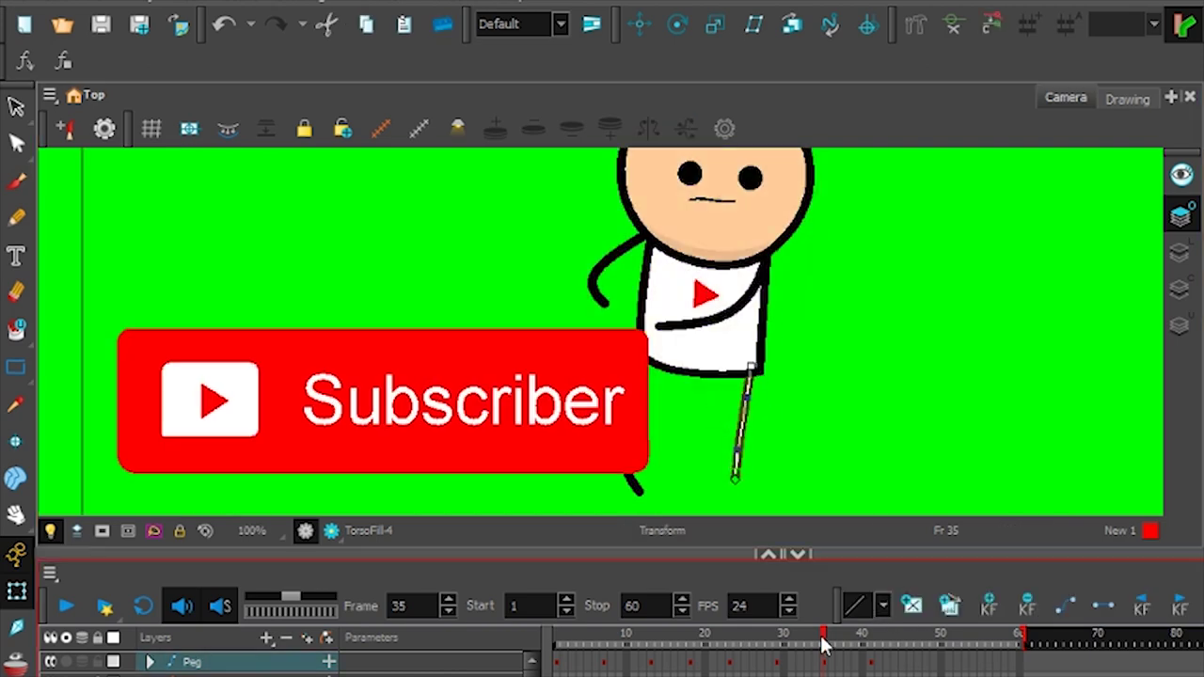
pyautogui.press('2')
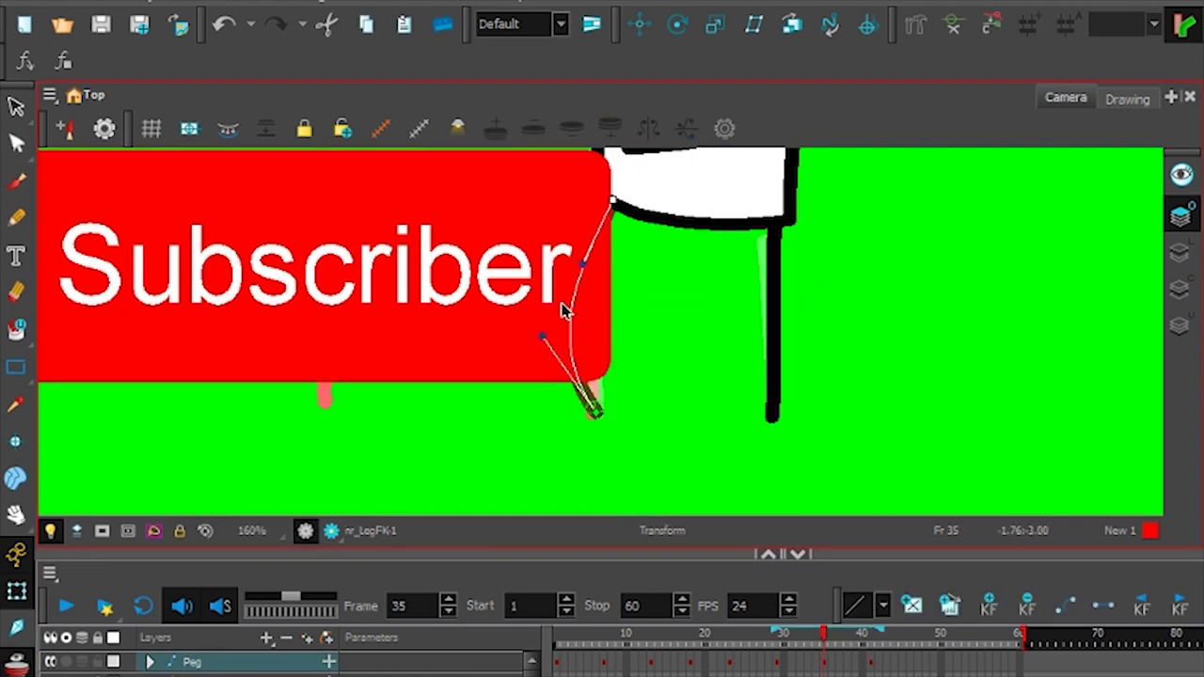
pyautogui.press('1')
# - Pose the arm, head and mouth, then scrub frames 38–40 to check the push
pyautogui.click(729, 292)
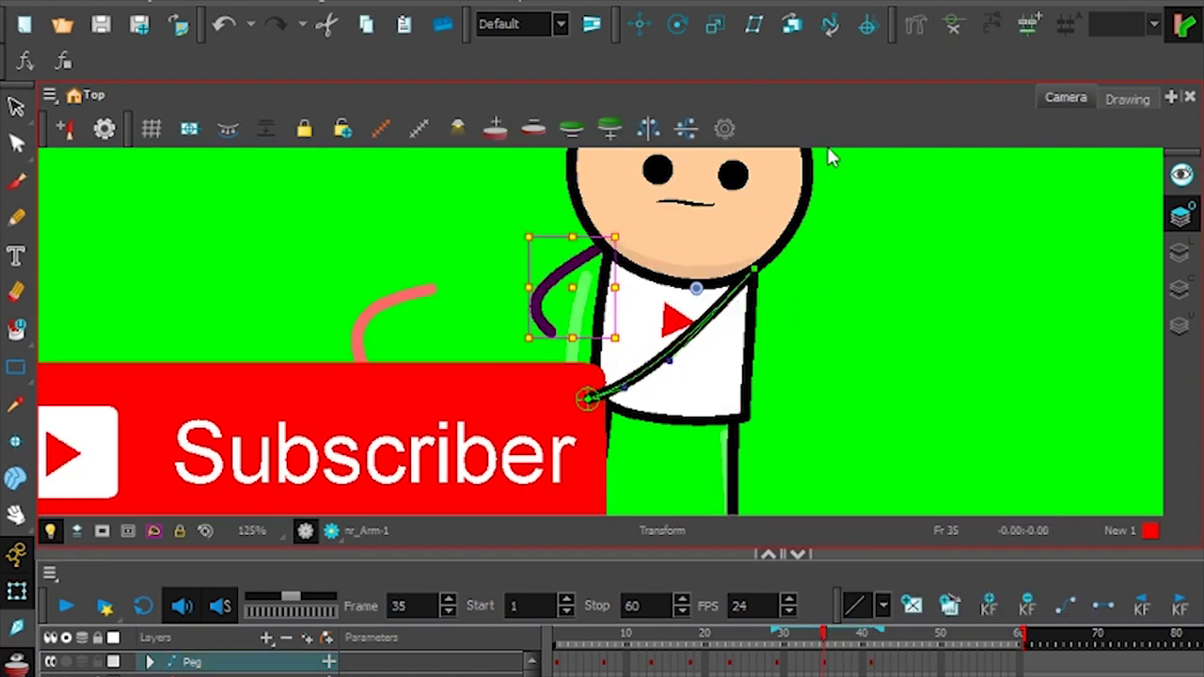
pyautogui.click(613, 292)
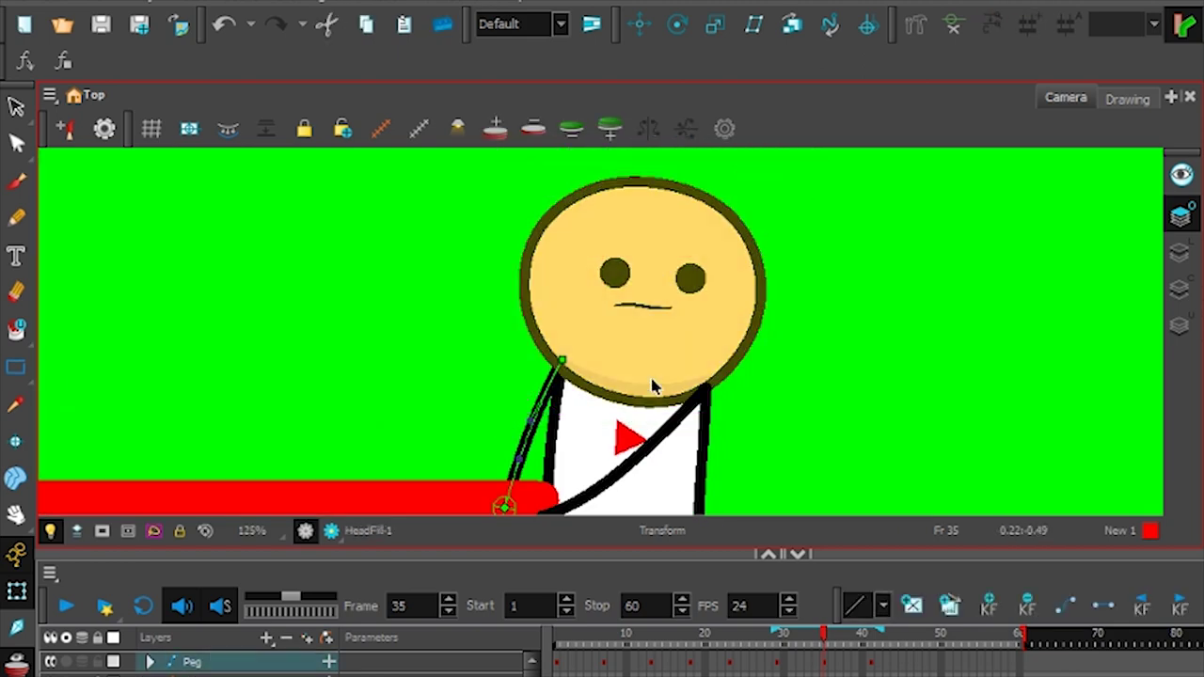
pyautogui.click(642, 304)
pyautogui.press('2')
pyautogui.press('1')
pyautogui.press('1')
pyautogui.press('1')
pyautogui.click(865, 655)
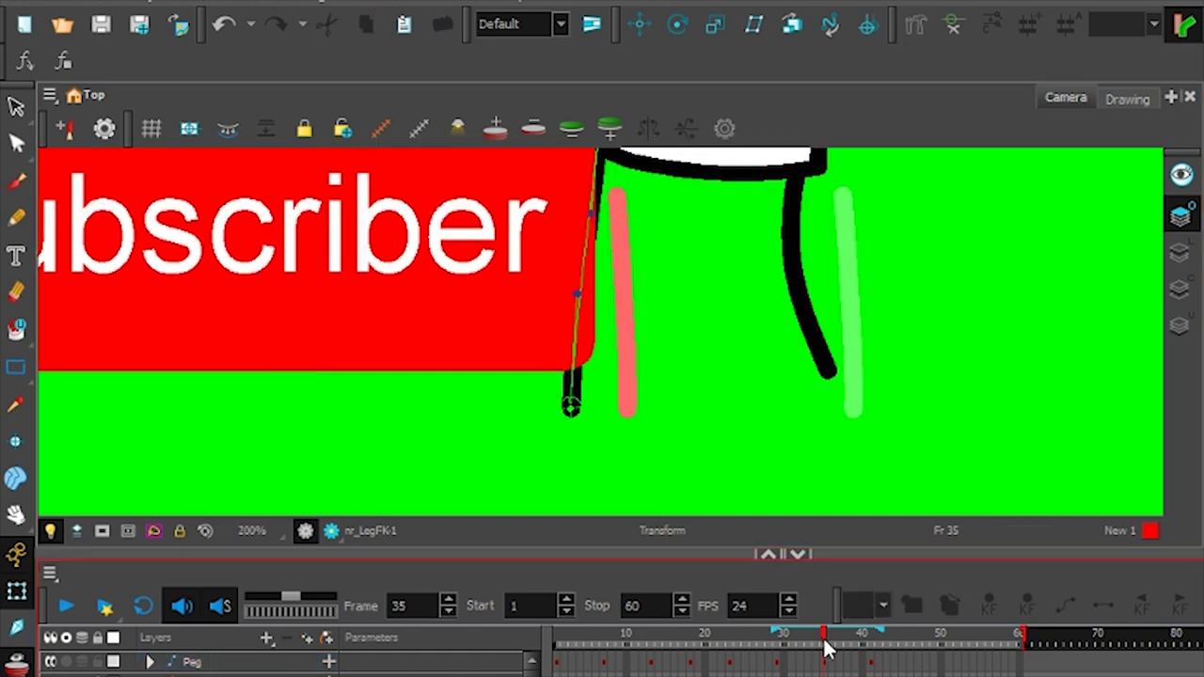
pyautogui.click(850, 655)
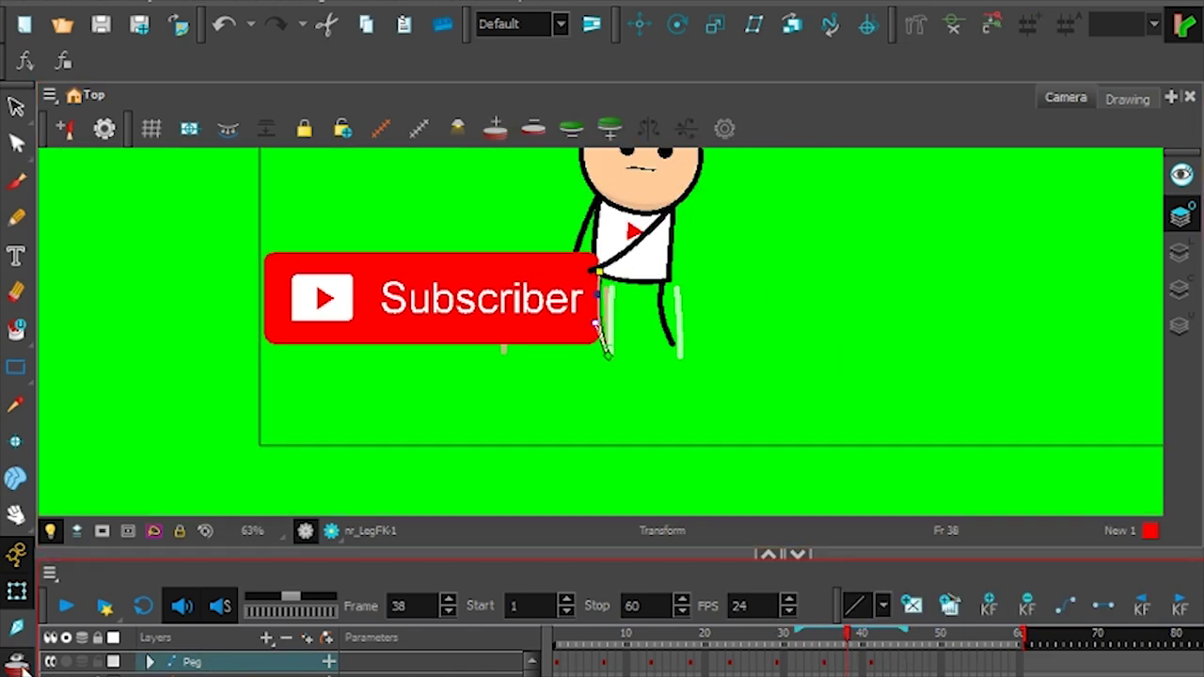
pyautogui.moveTo(849, 658); pyautogui.dragTo(771, 668)
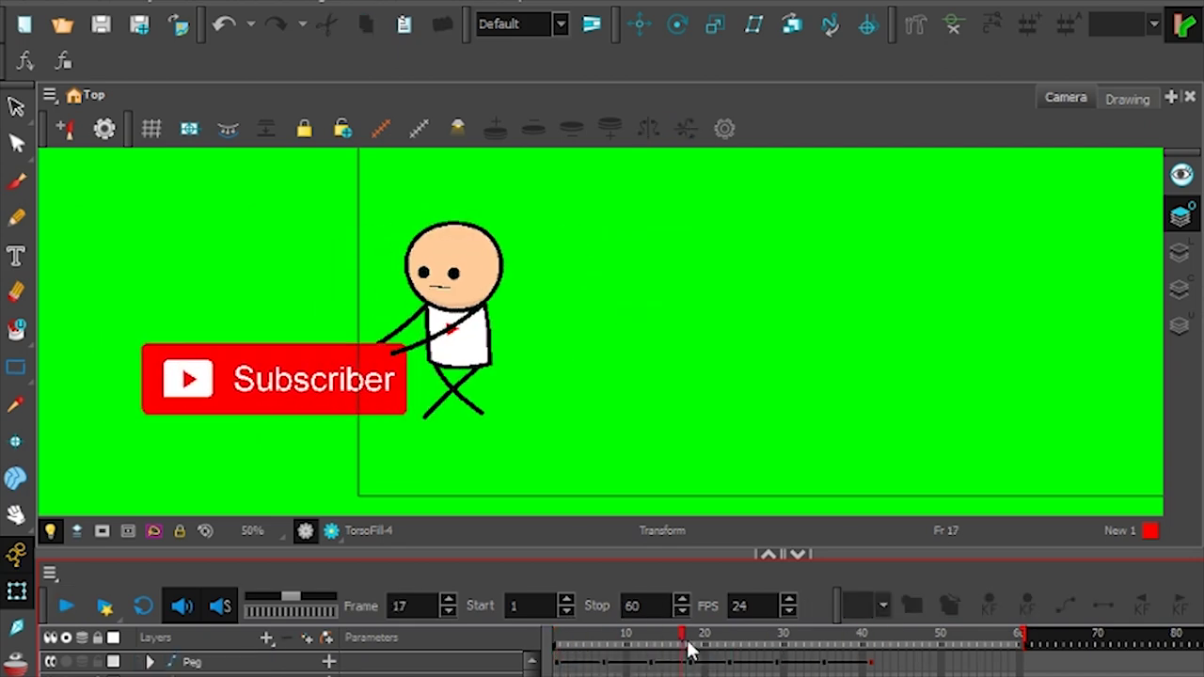
# - Select the far leg and review the ending motion between frames 11, 45 and 31
pyautogui.click(771, 419)
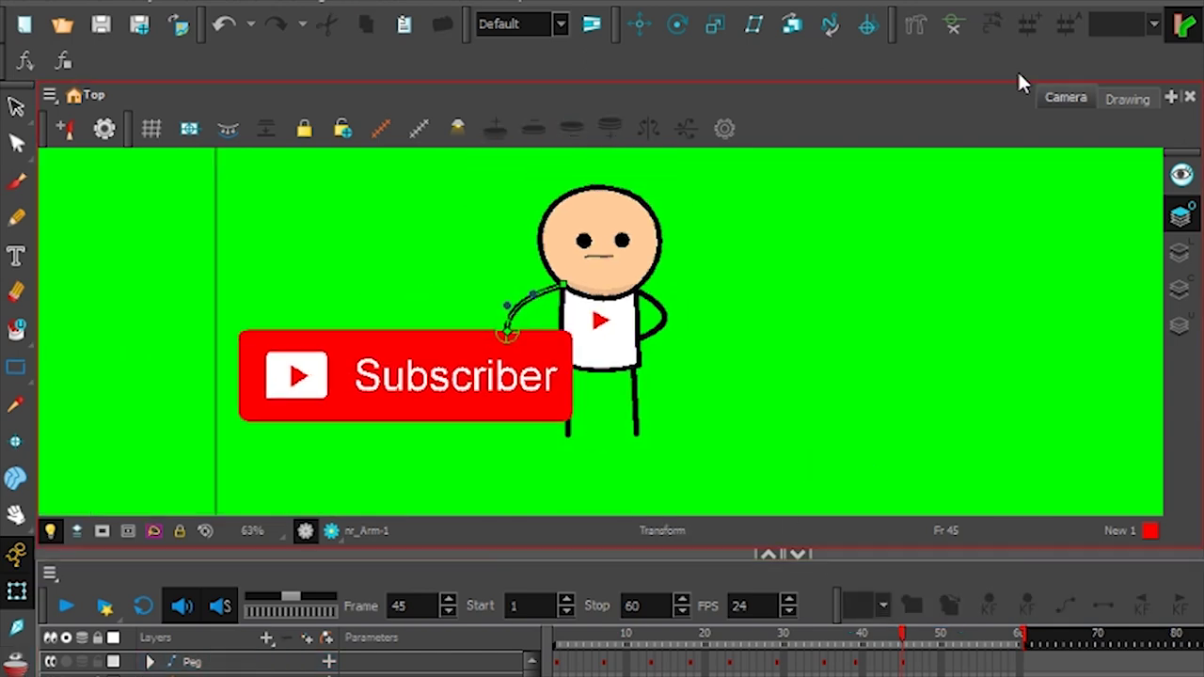
pyautogui.moveTo(912, 642)
pyautogui.mouseDown()
pyautogui.moveTo(604, 671)
pyautogui.moveTo(778, 661)
pyautogui.mouseUp()
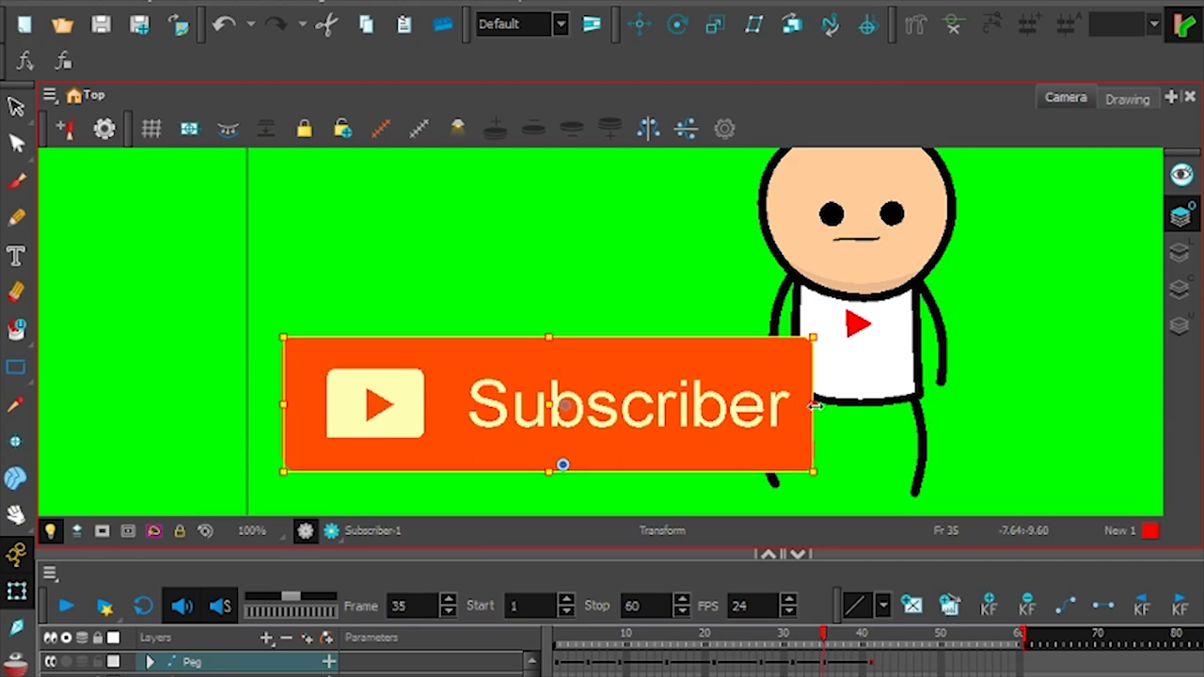
pyautogui.click(905, 635)
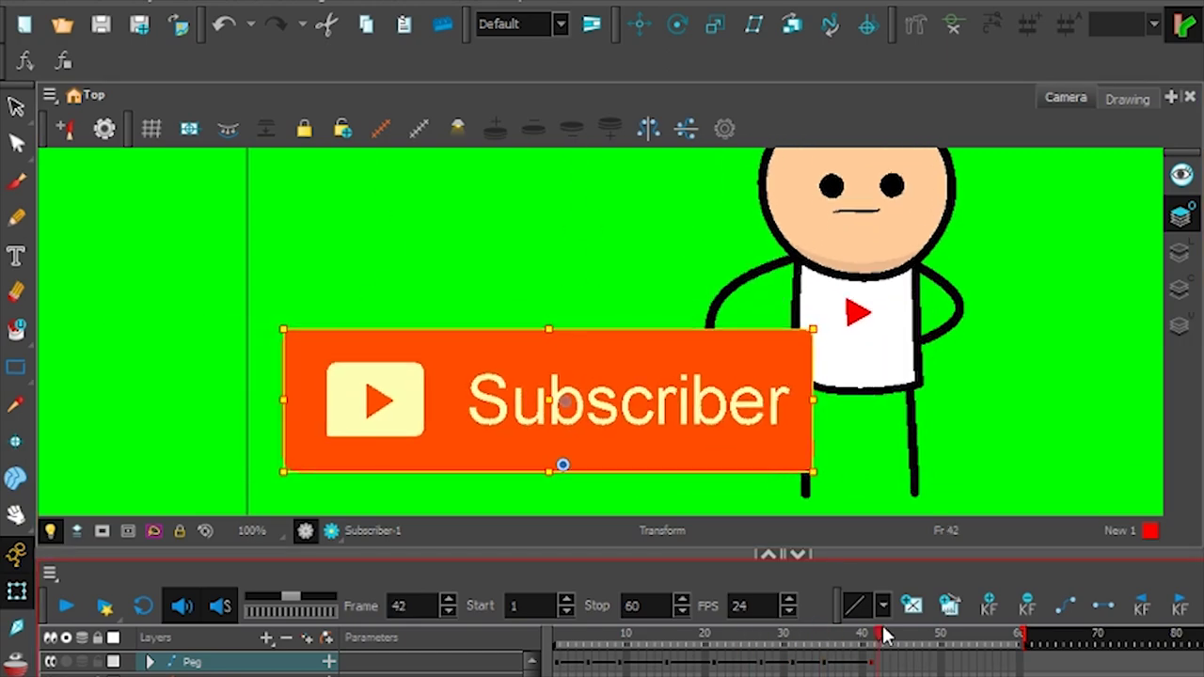
pyautogui.moveTo(884, 635); pyautogui.dragTo(794, 656)
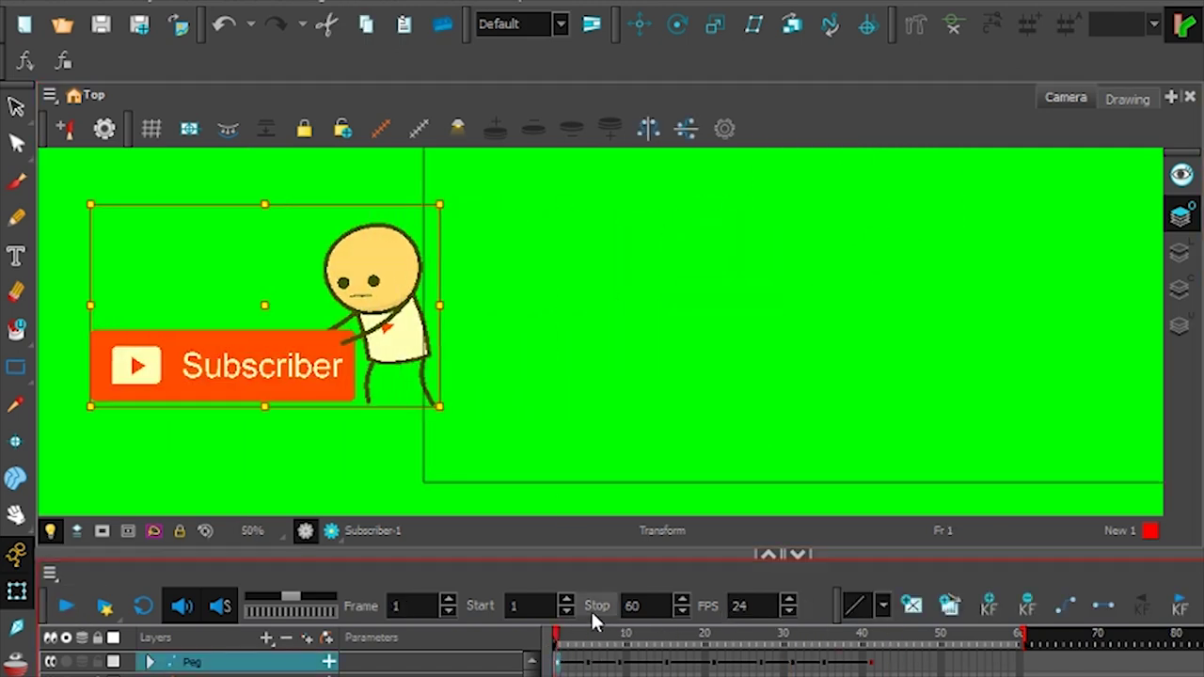
# - Play back the animation and scrub from frame 5 through frame 45 to review the push
pyautogui.click(849, 638)
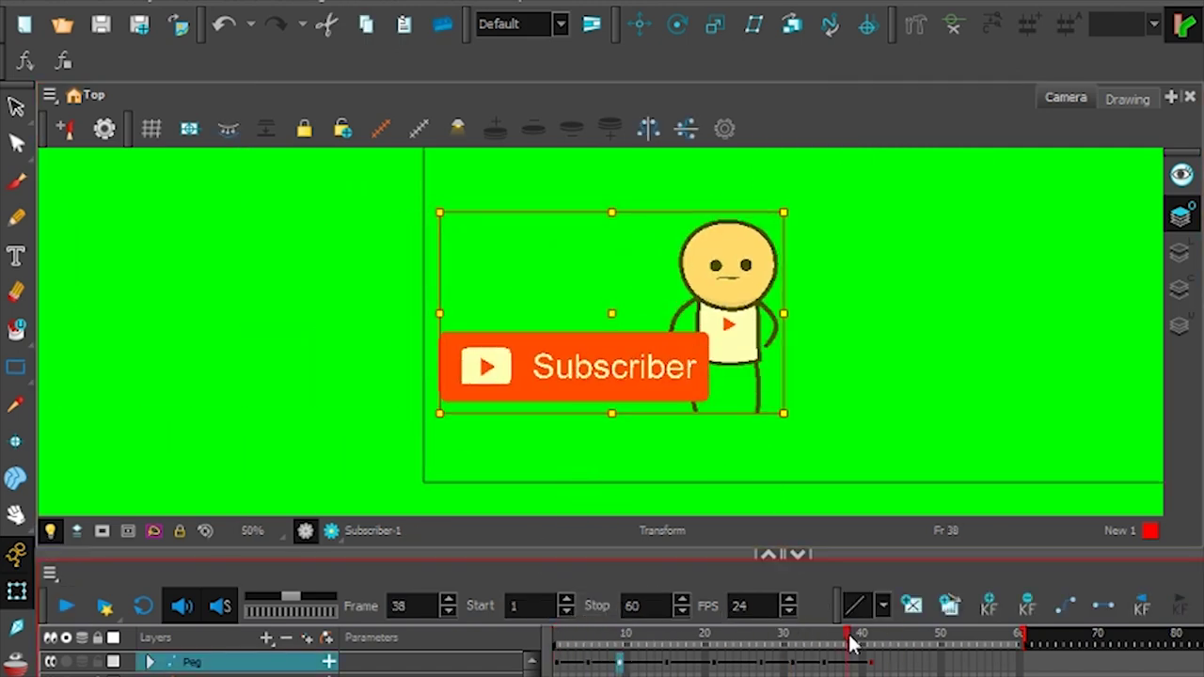
pyautogui.write('110')
pyautogui.press('Return')
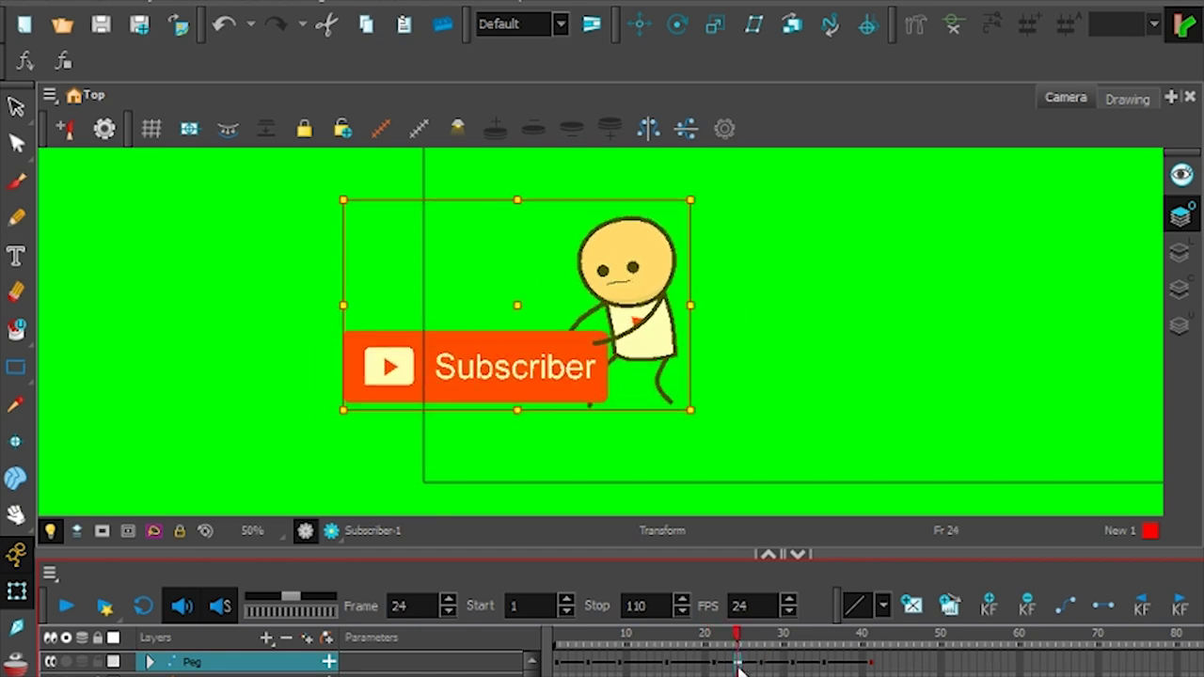
pyautogui.click(589, 640)
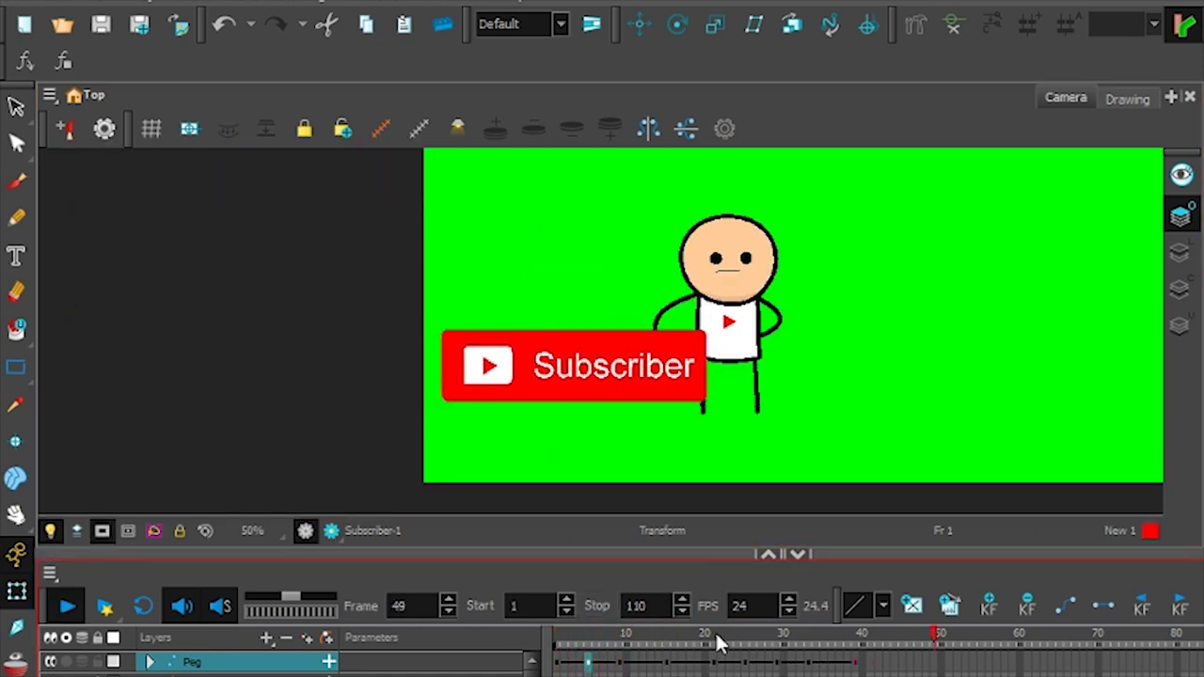
pyautogui.click(619, 660)
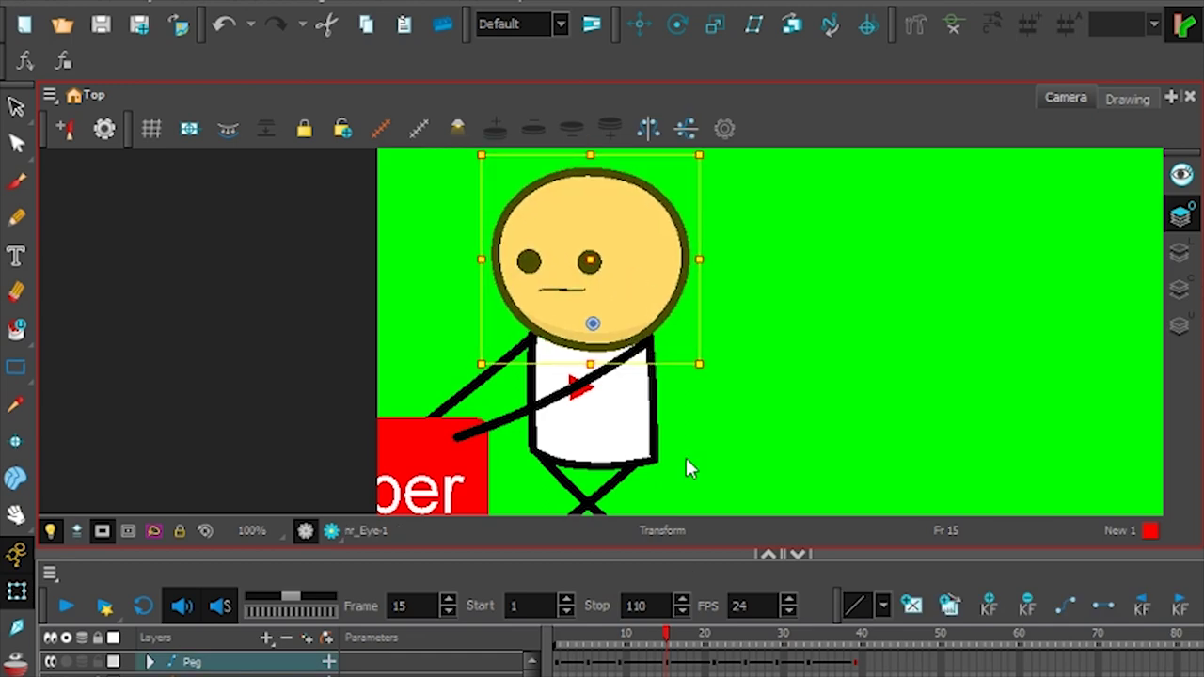
pyautogui.moveTo(752, 636); pyautogui.dragTo(896, 636)
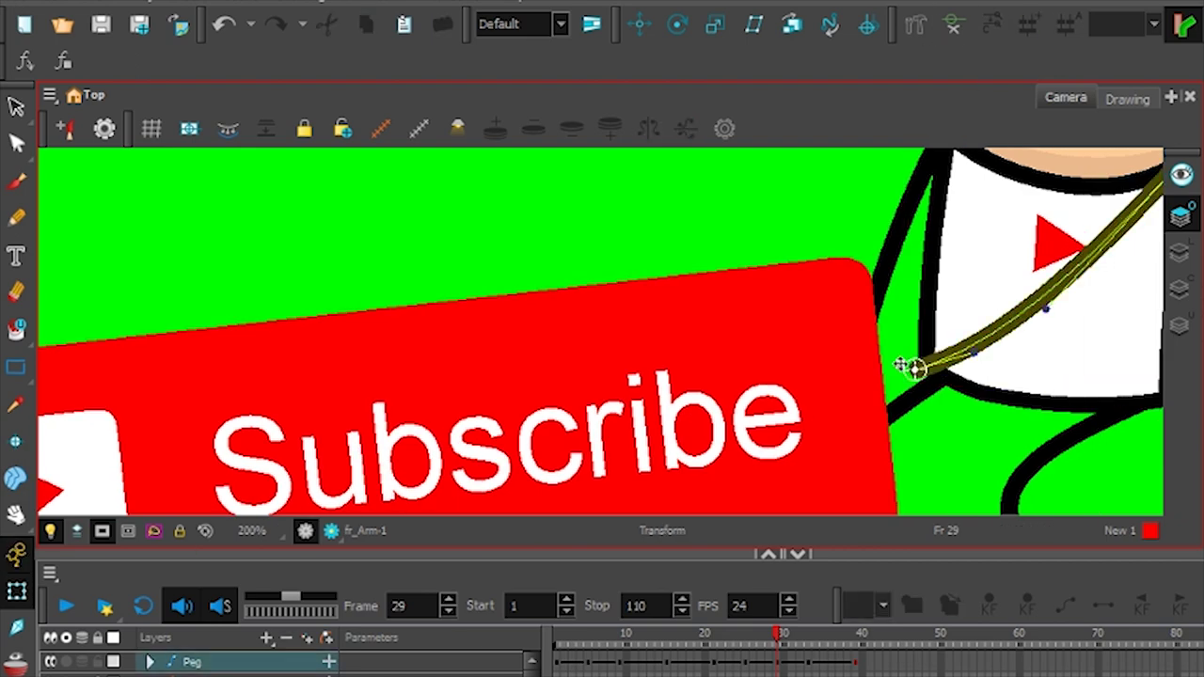
pyautogui.moveTo(819, 640); pyautogui.dragTo(906, 640)
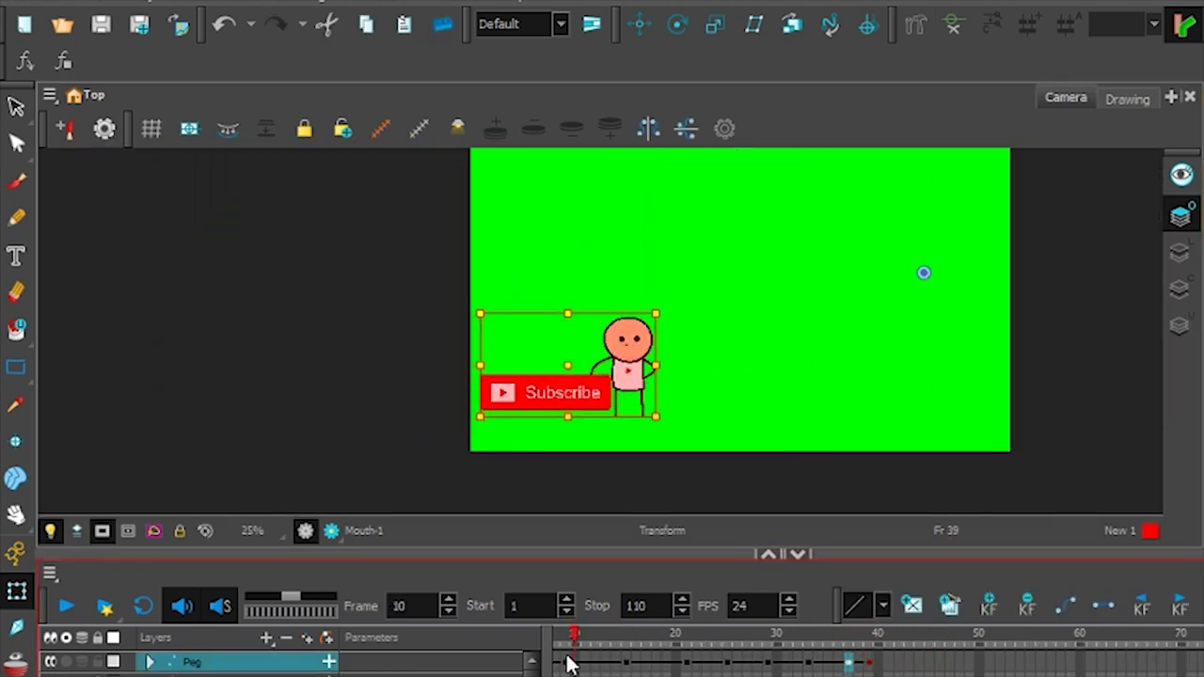
# - Fill the smiling mouth with colour (Alt+I) and preview it across frames 36–42
pyautogui.moveTo(567, 664); pyautogui.dragTo(715, 670)
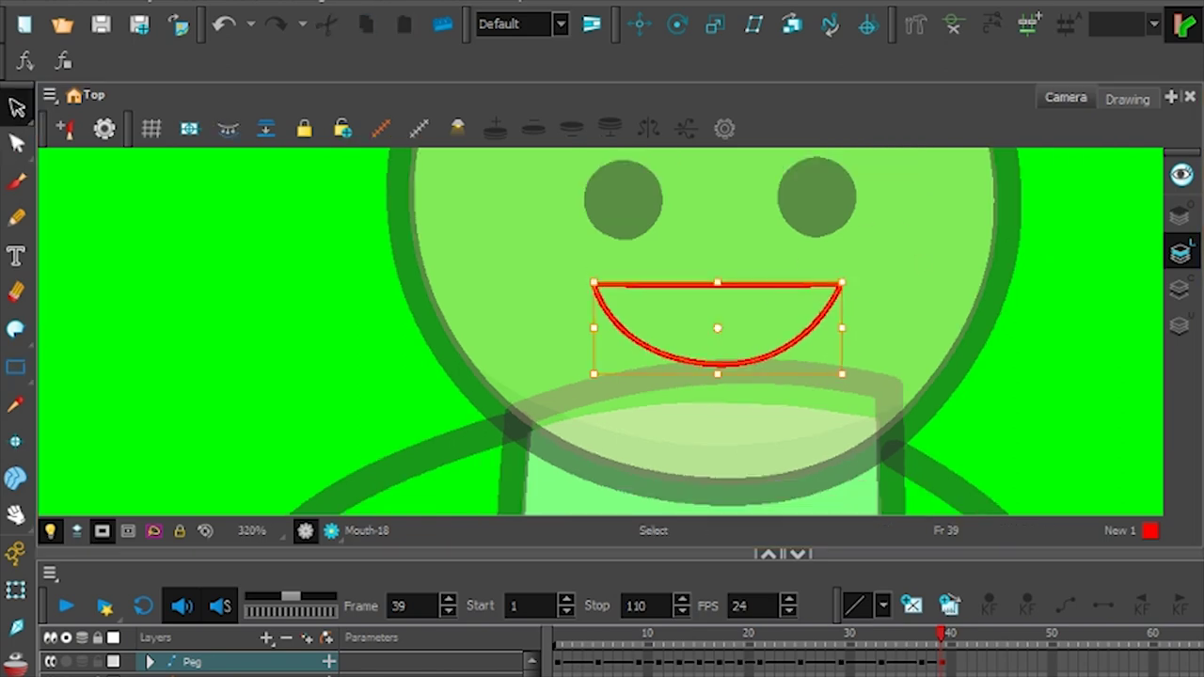
pyautogui.hotkey('alt', 'i')
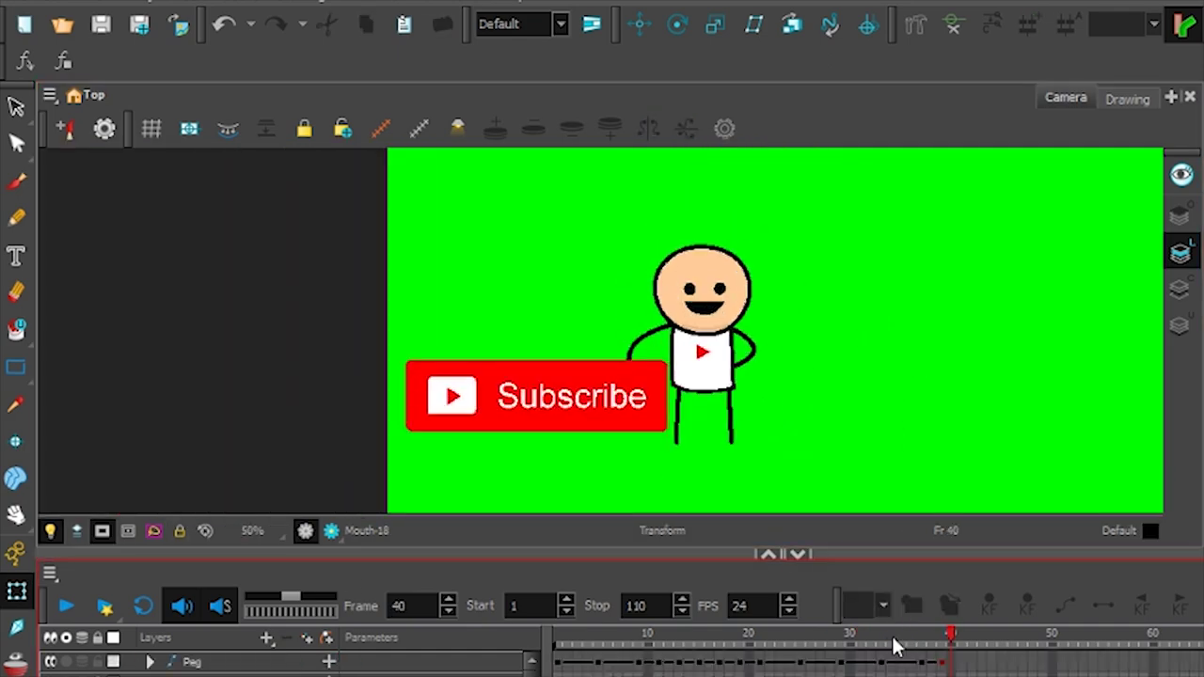
pyautogui.moveTo(917, 666); pyautogui.dragTo(961, 649)
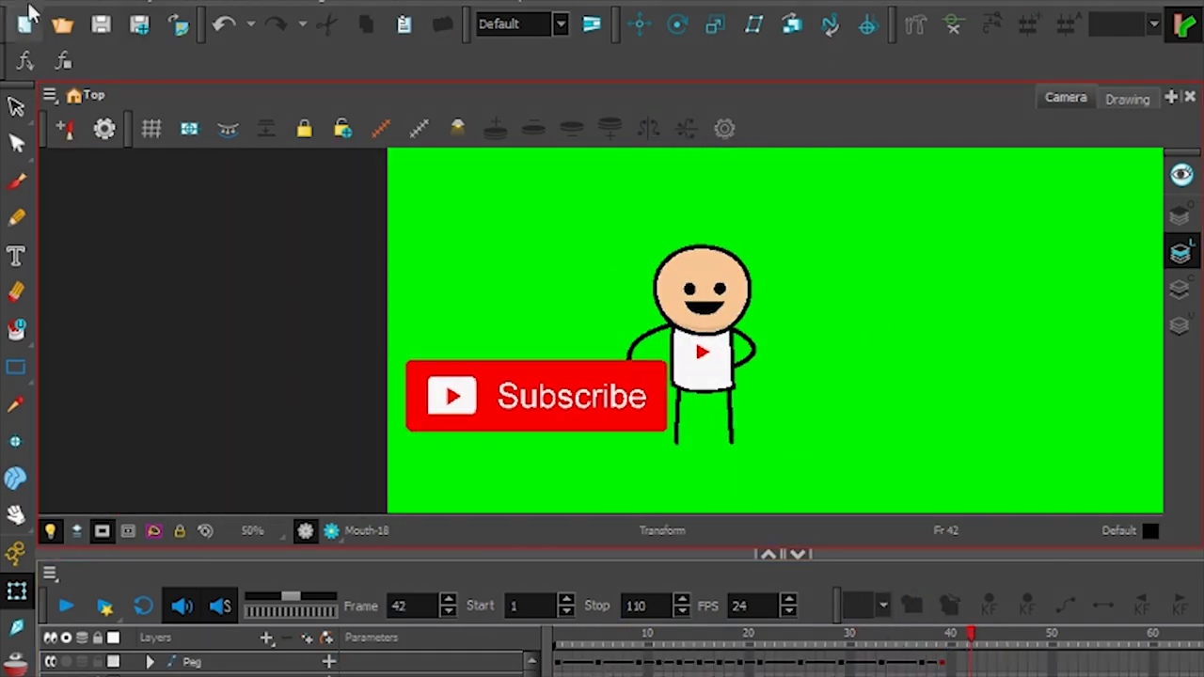